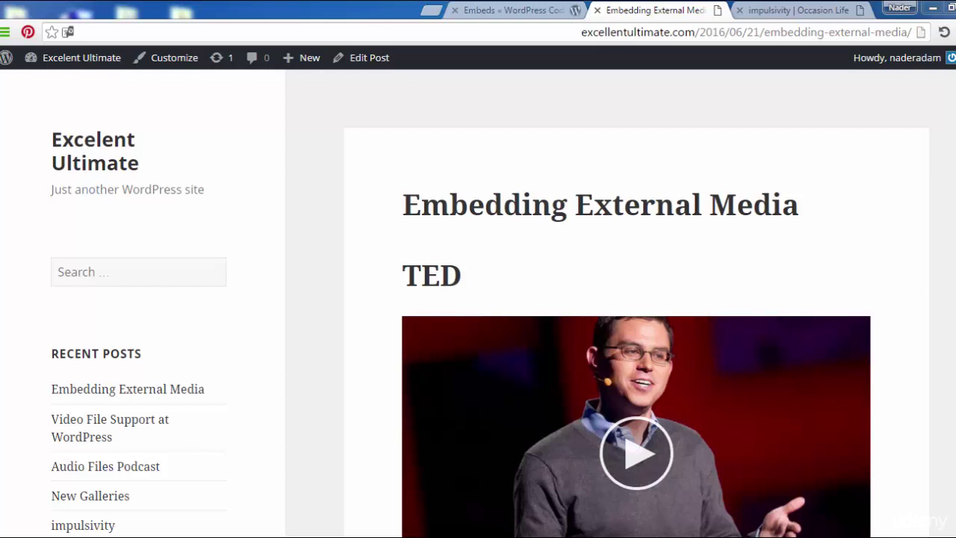
# Look through the published "Embedding External Media" post, from its embedded videos to the comment form and footer.
pyautogui.scroll(-2, 478, 299)
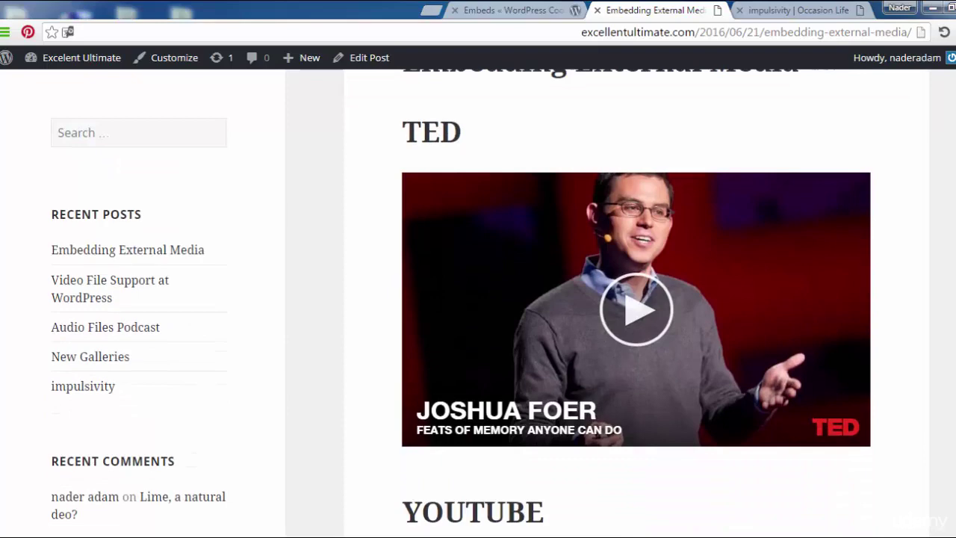
pyautogui.scroll(-1, 478, 299)
pyautogui.scroll(-1, 478, 299)
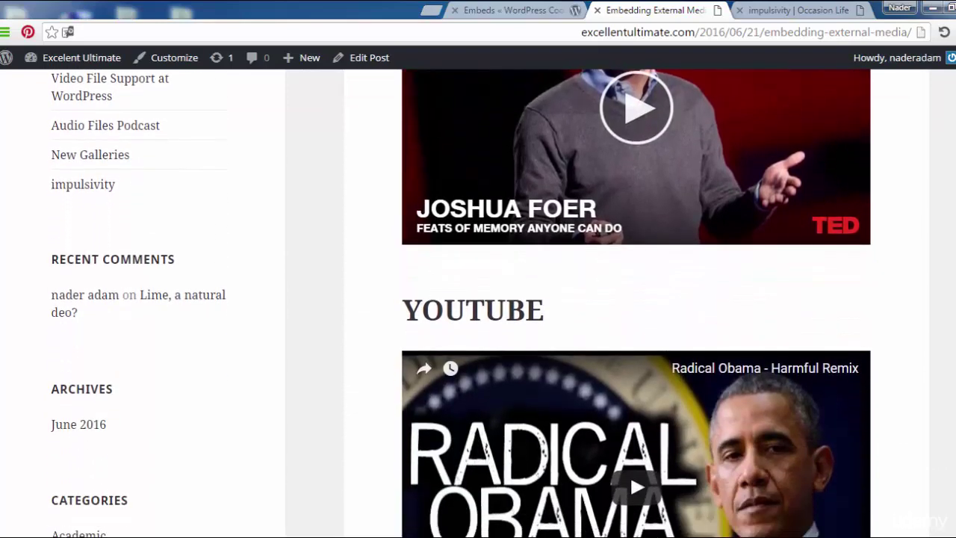
pyautogui.scroll(-1, 478, 298)
pyautogui.scroll(-10, 478, 299)
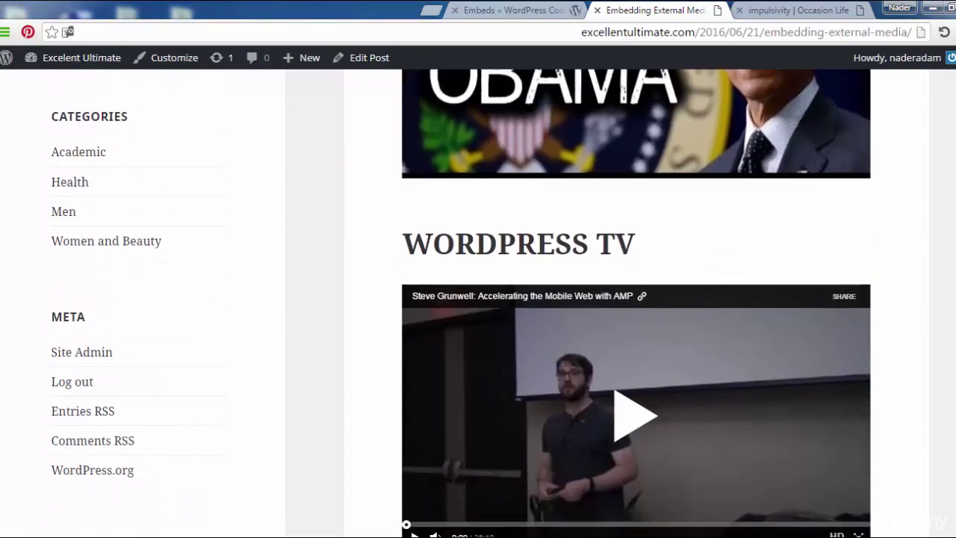
pyautogui.scroll(-12, 637, 299)
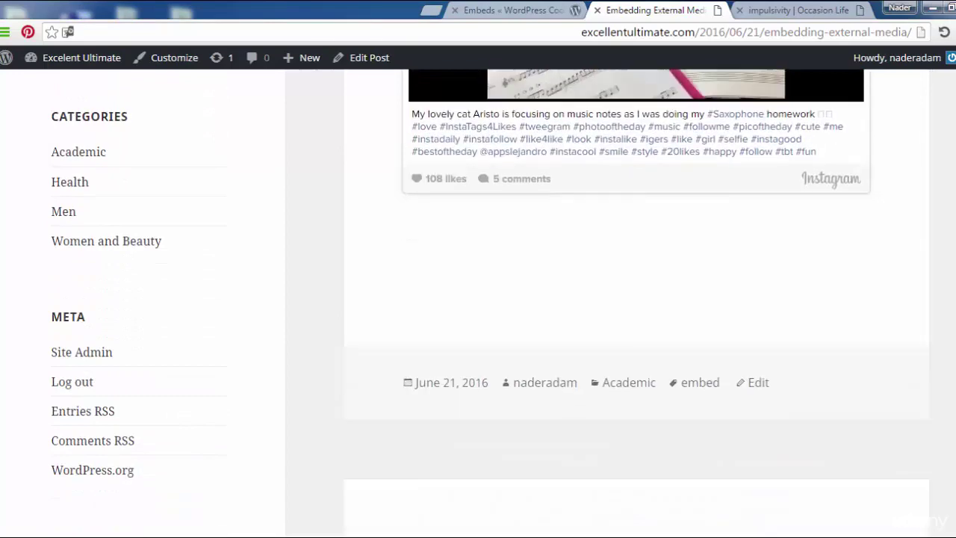
pyautogui.scroll(-4, 637, 299)
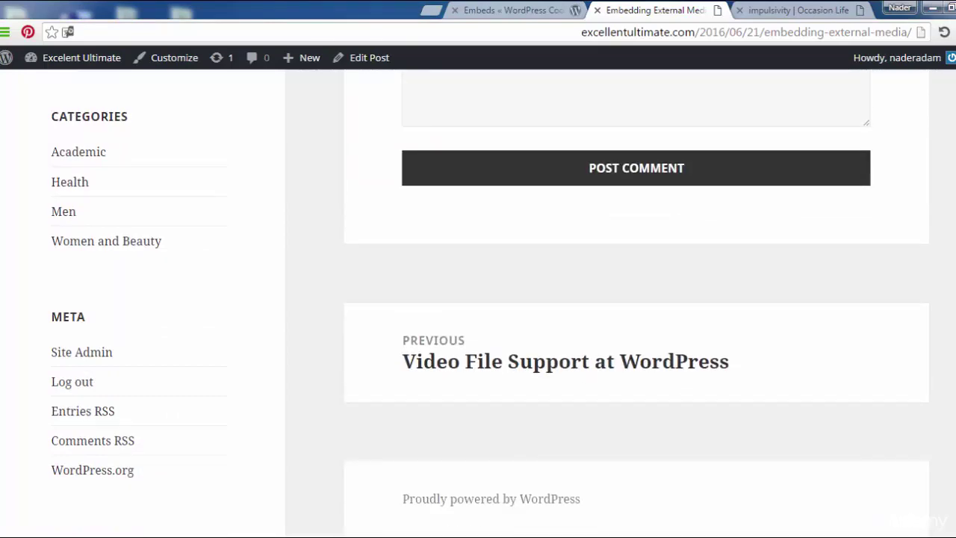
pyautogui.scroll(4, 636, 299)
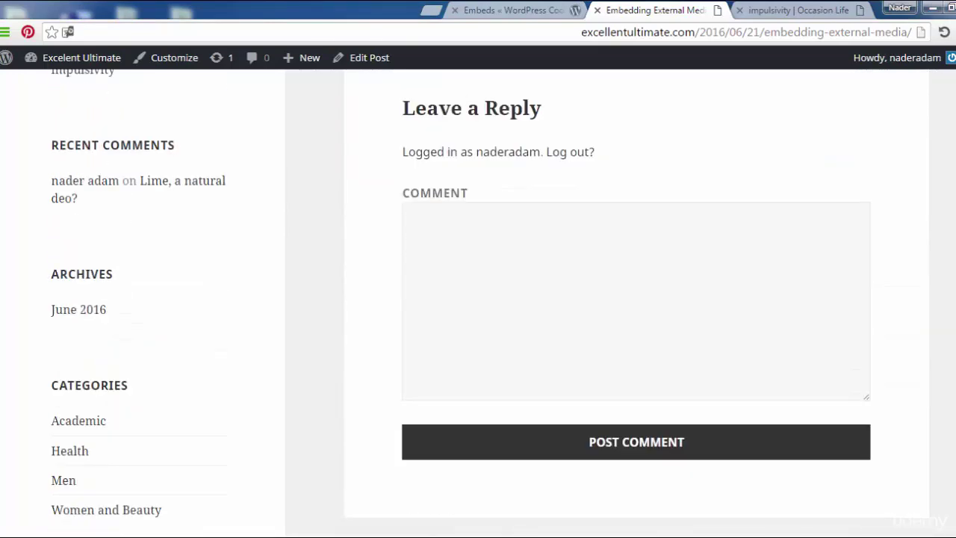
pyautogui.scroll(-4, 637, 299)
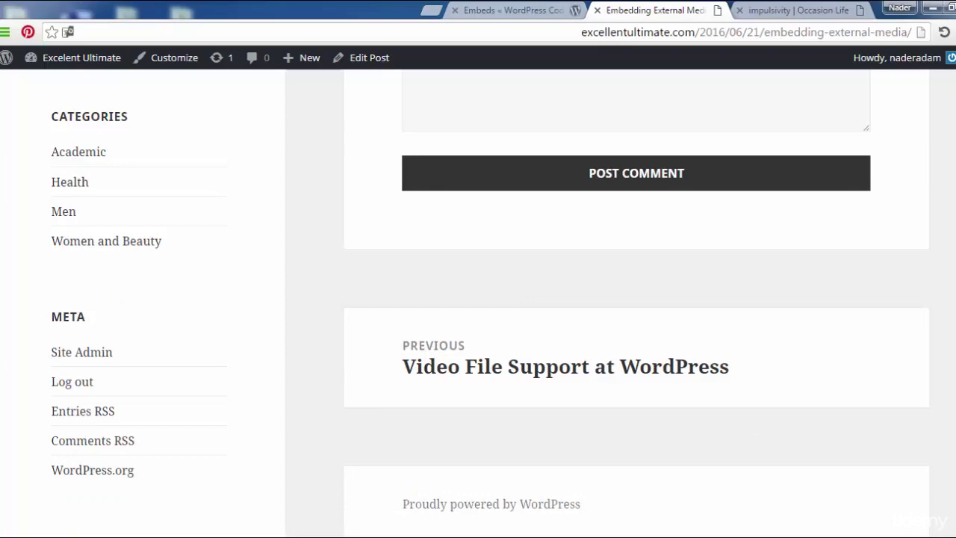
pyautogui.scroll(15, 637, 298)
pyautogui.scroll(4, 636, 299)
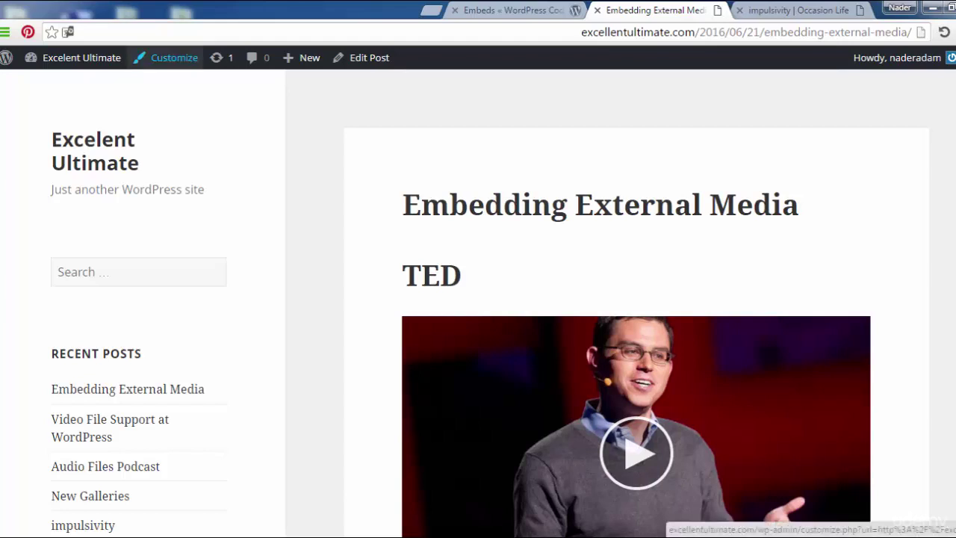
# Go to the site's dashboard and open the theme customizer for the active Twenty Fifteen theme.
pyautogui.moveTo(74, 58)
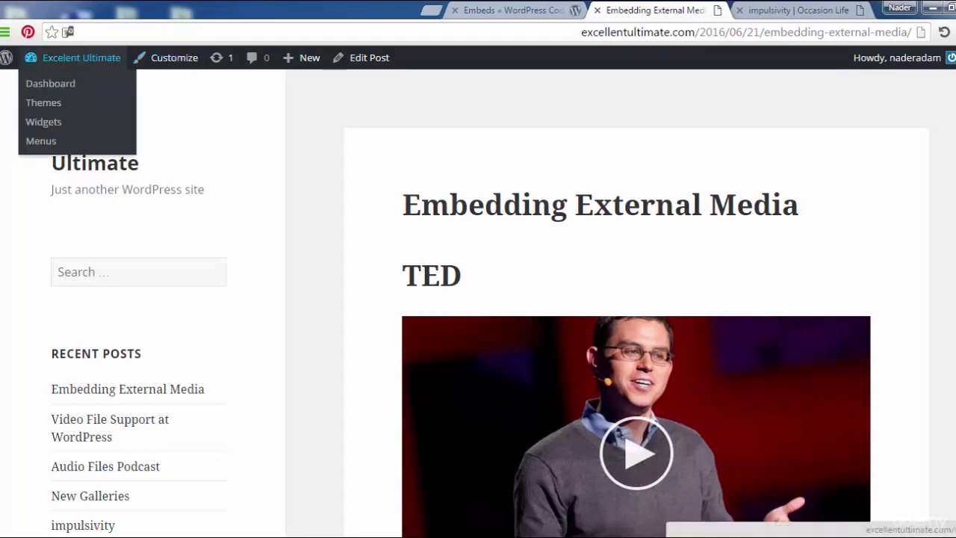
pyautogui.click(50, 83)
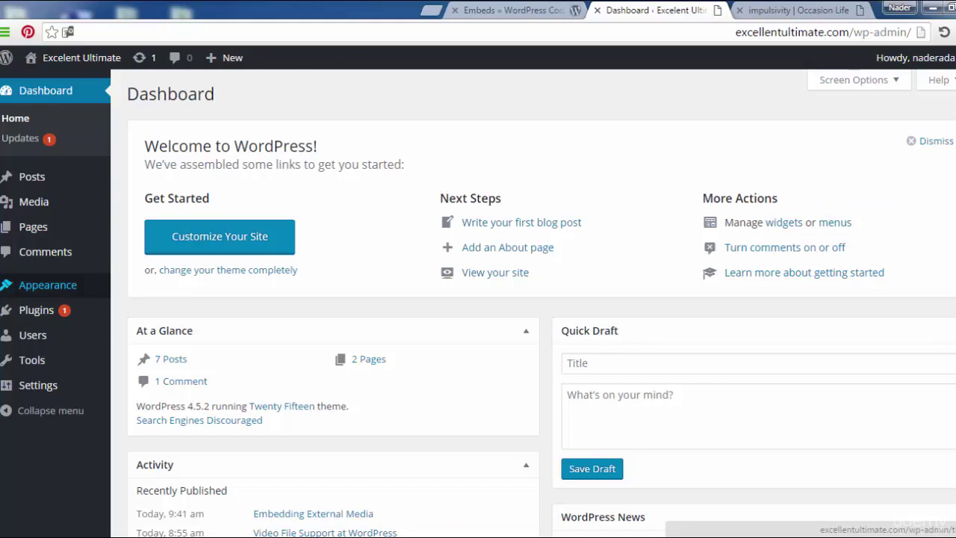
pyautogui.click(47, 285)
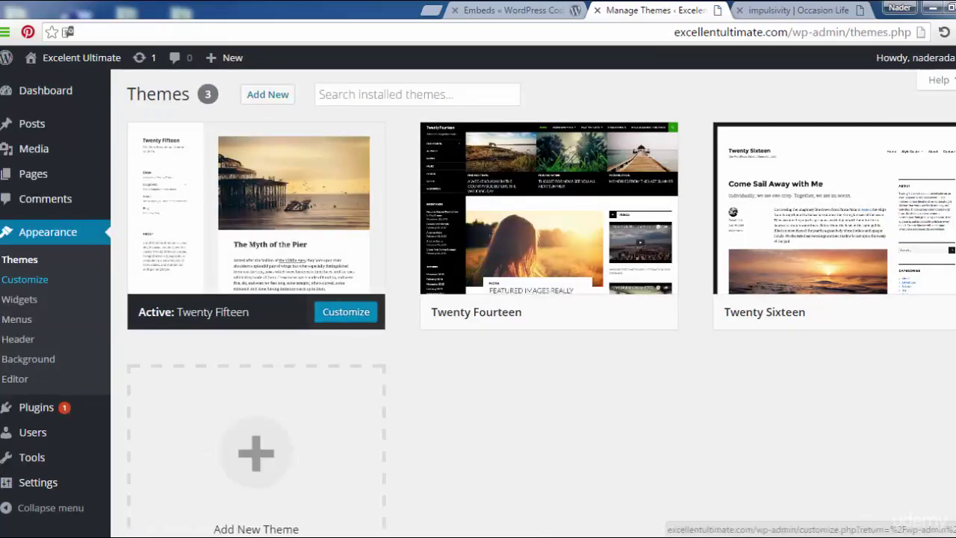
pyautogui.click(25, 279)
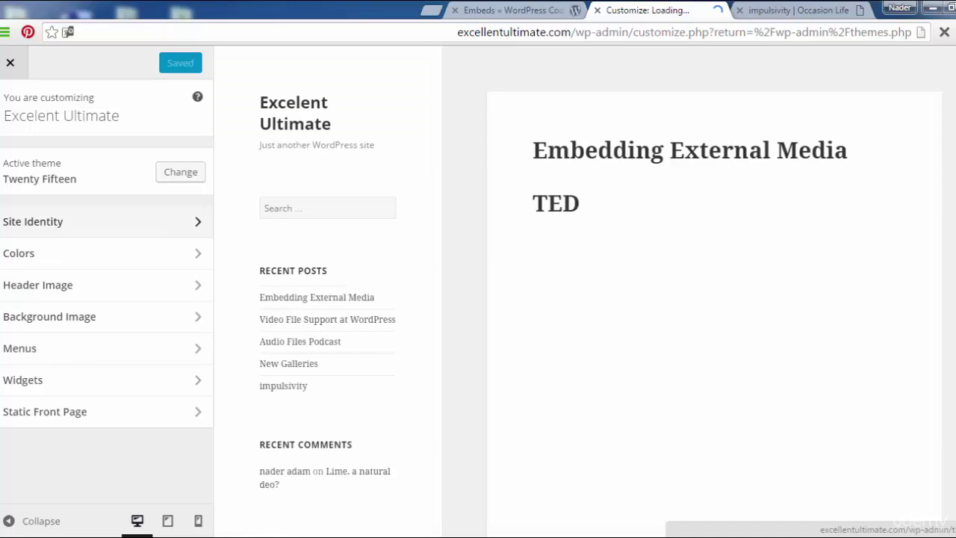
# Replace the tagline in the site identity settings with "International Web Site Of Programming".
pyautogui.click(104, 221)
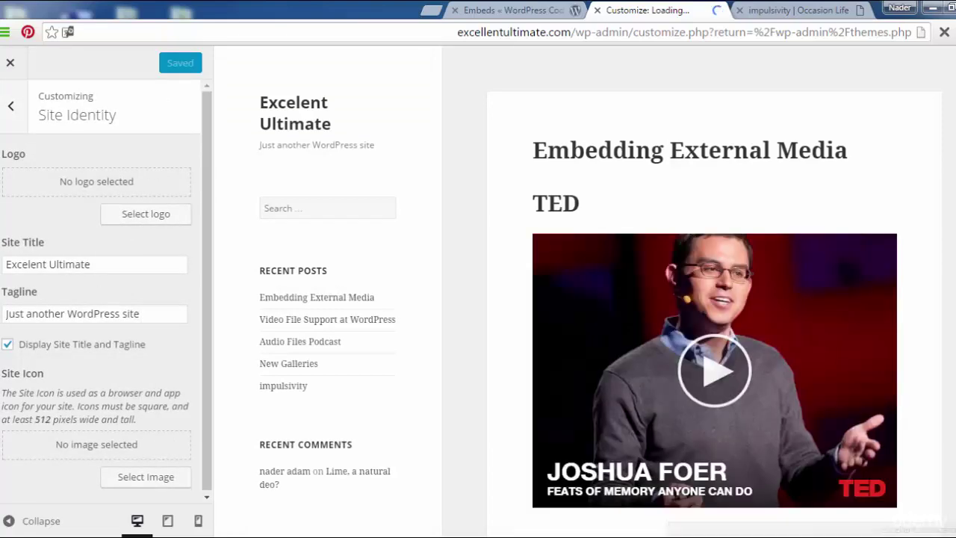
pyautogui.moveTo(142, 313); pyautogui.dragTo(6, 313)
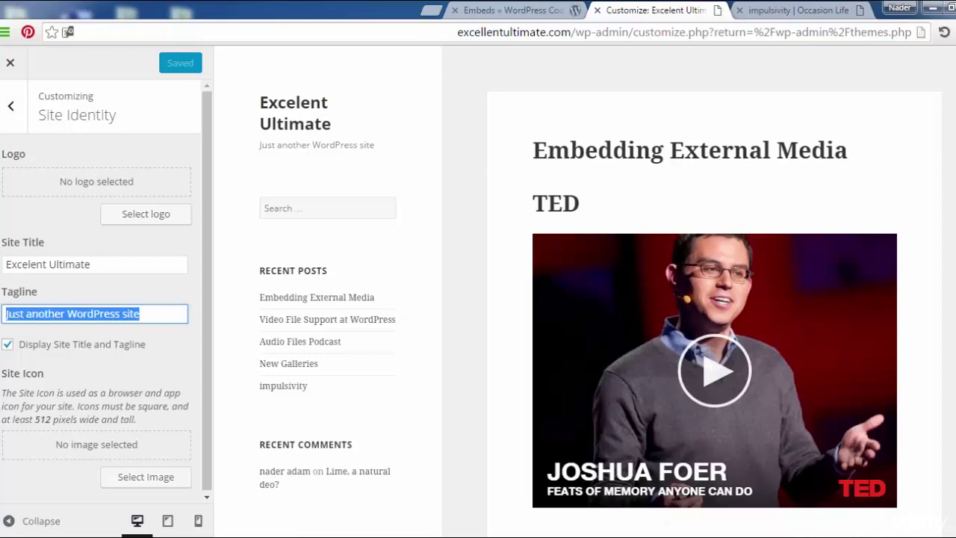
pyautogui.write('I')
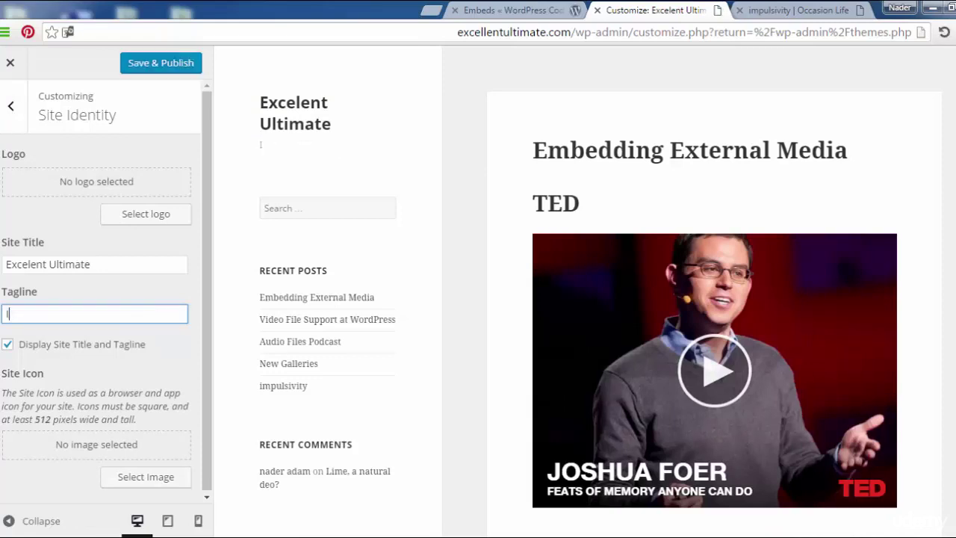
pyautogui.write('nternational ')
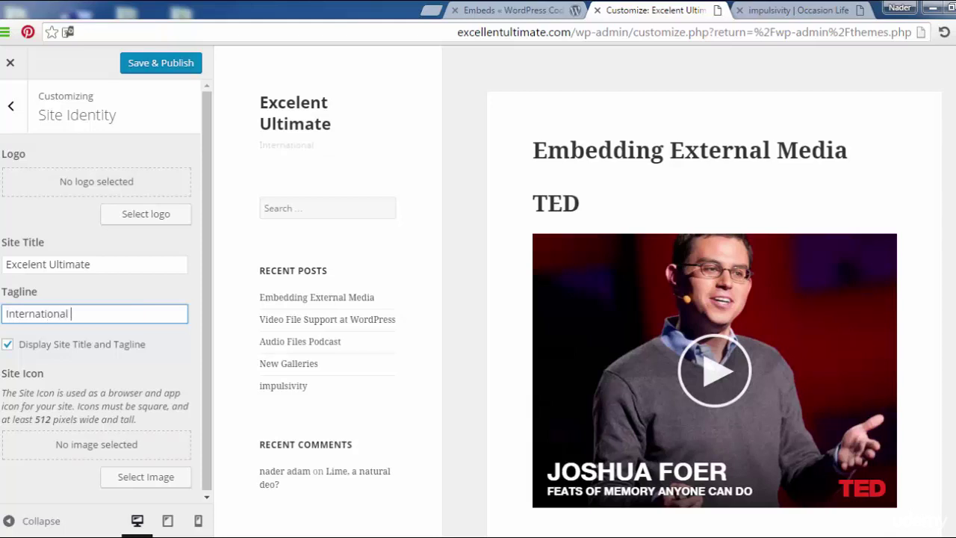
pyautogui.write('Web Site Of P')
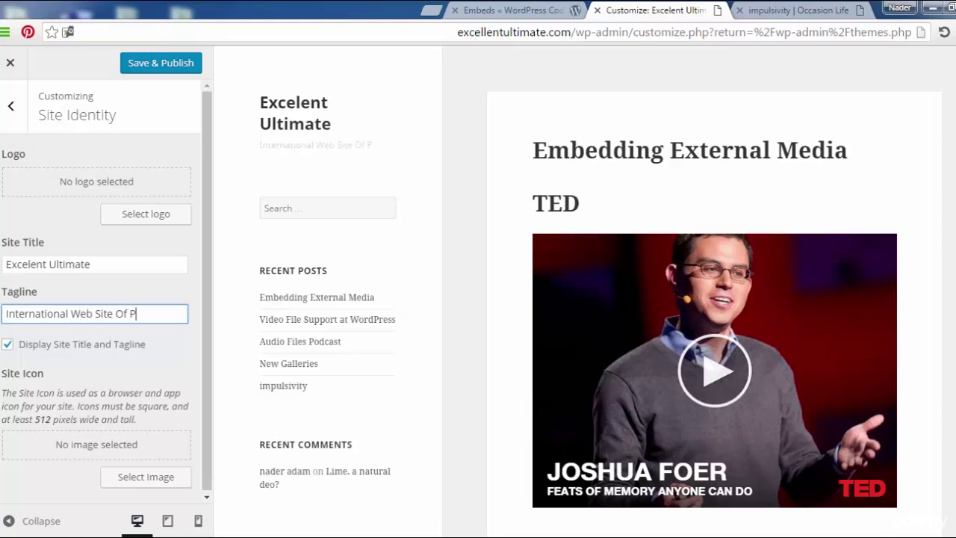
pyautogui.write('rogramming')
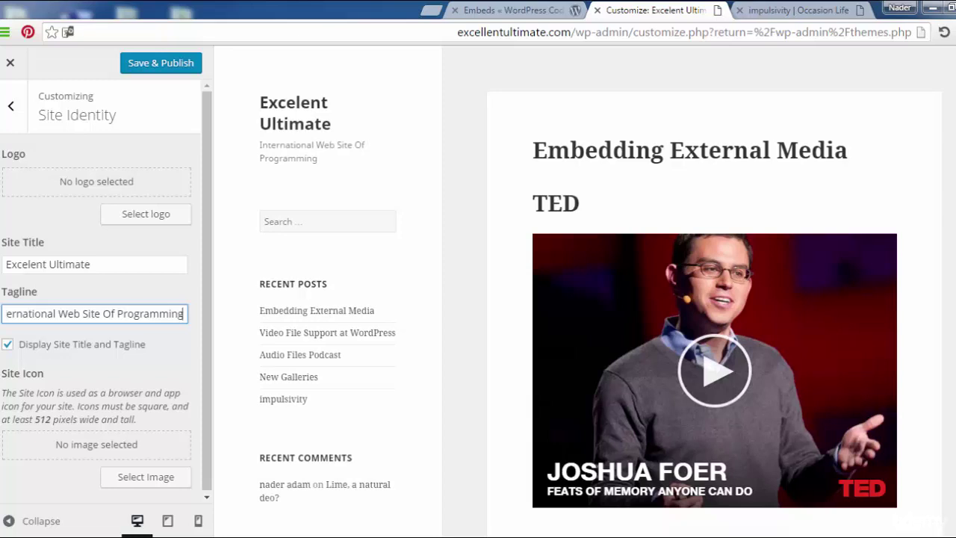
# Shorten the tagline to "International Web Site", then publish the change and leave the site identity settings.
pyautogui.moveTo(103, 314); pyautogui.dragTo(184, 314)
pyautogui.press('BackSpace')
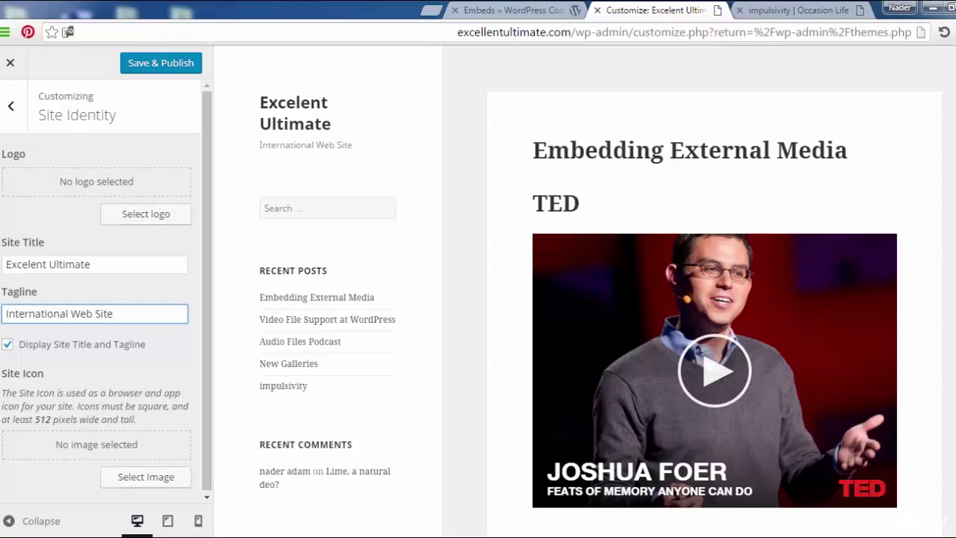
pyautogui.click(161, 62)
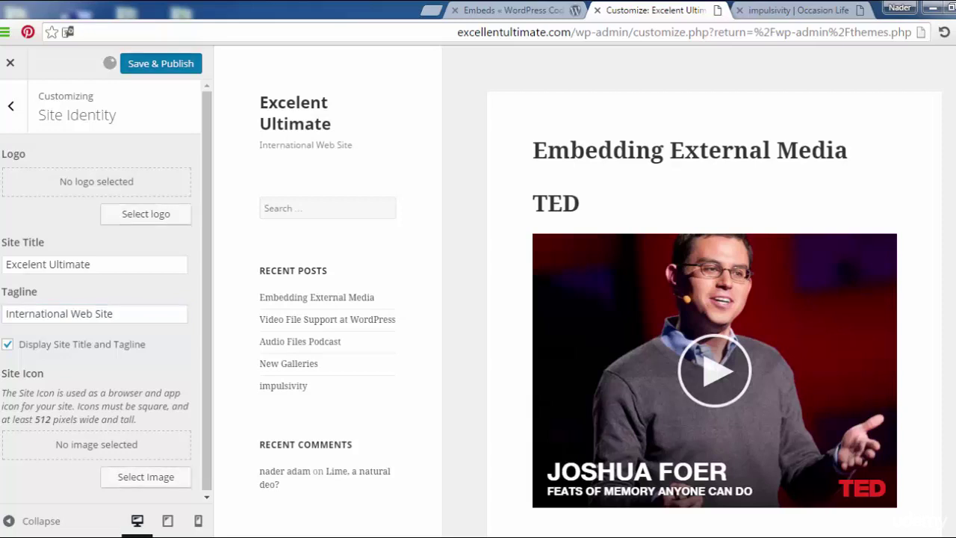
pyautogui.click(11, 106)
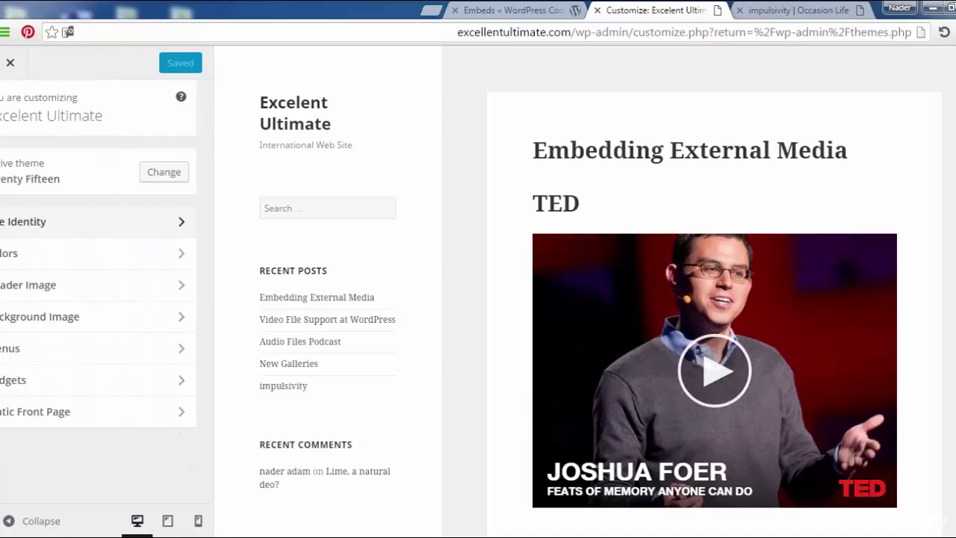
# Change the header and sidebar background color to a crimson red in the theme's color settings.
pyautogui.click(52, 253)
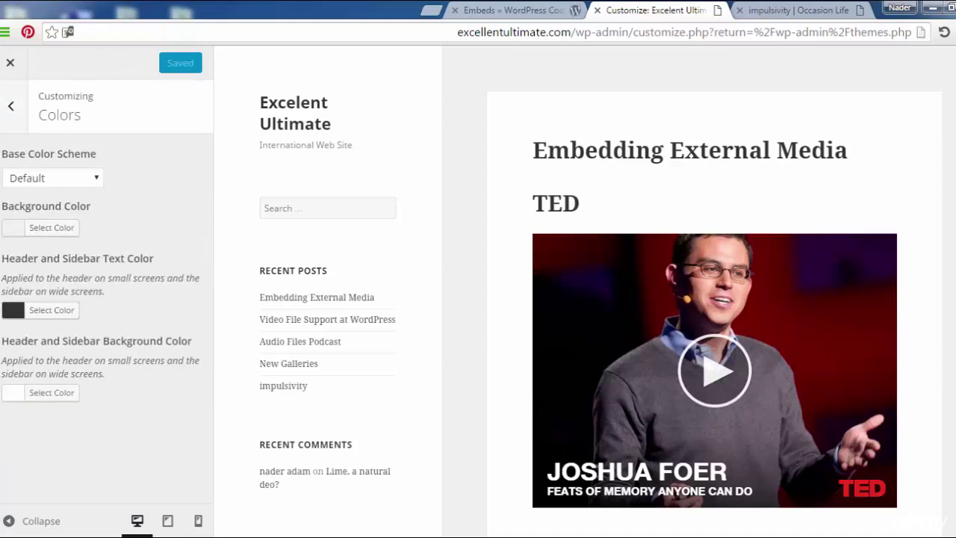
pyautogui.click(27, 391)
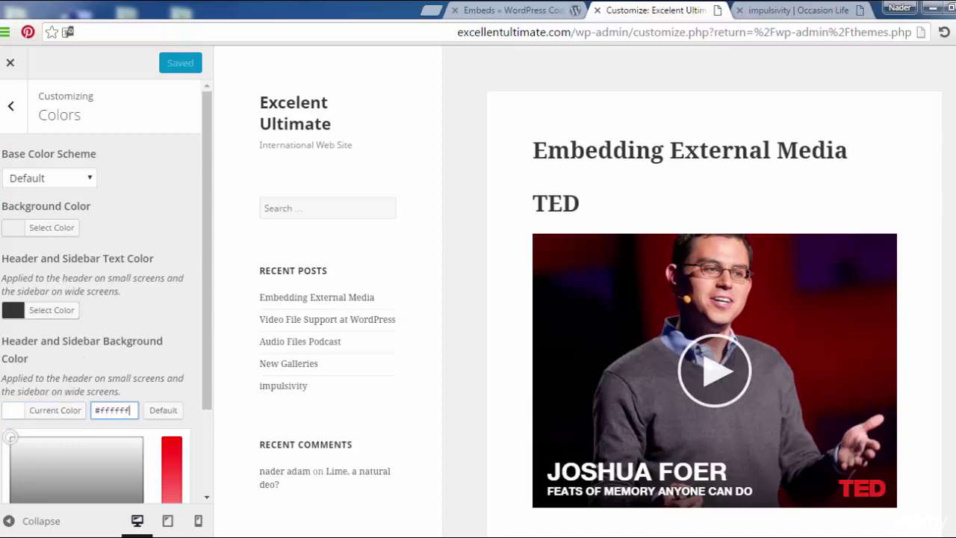
pyautogui.moveTo(207, 250); pyautogui.dragTo(207, 299)
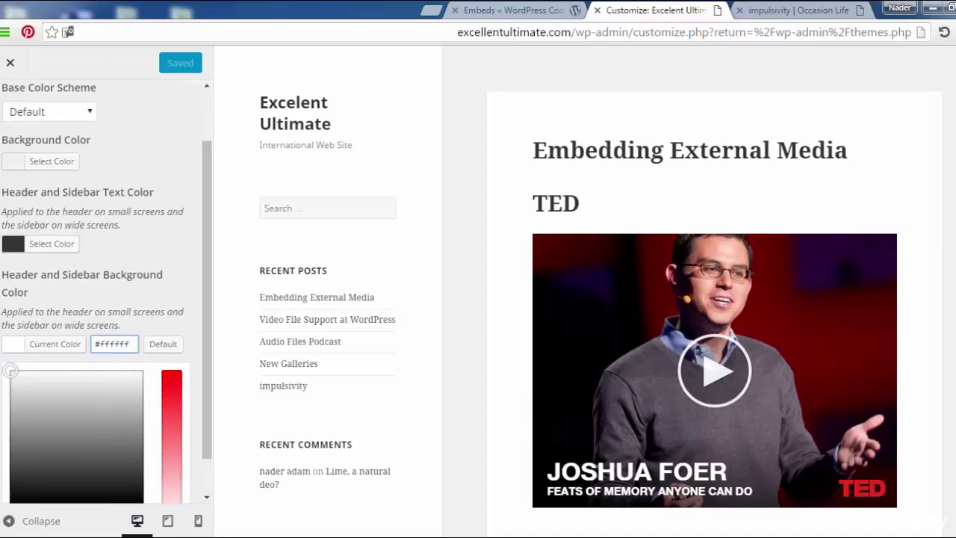
pyautogui.click(171, 380)
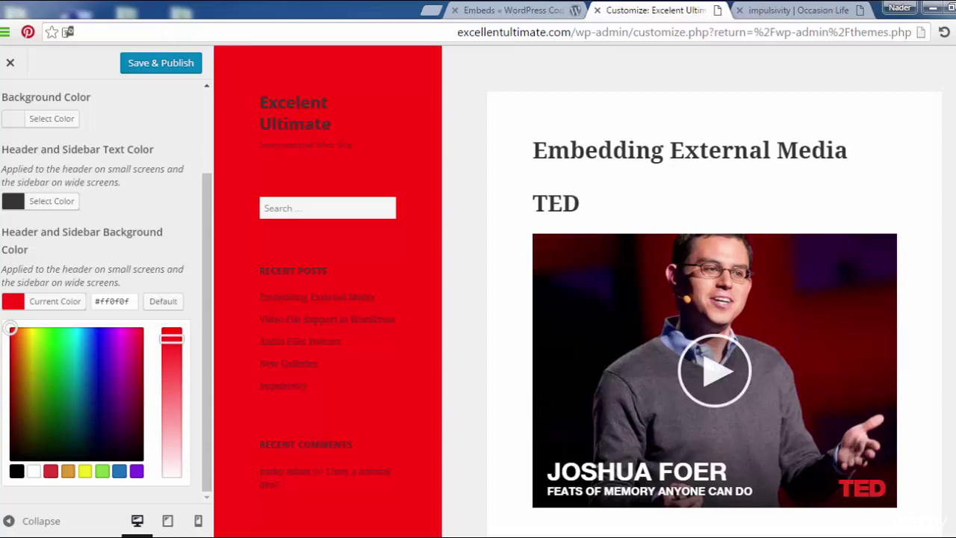
pyautogui.moveTo(11, 329); pyautogui.dragTo(140, 343)
# Set the header and sidebar text color to the near-white #f4f4f4.
pyautogui.click(51, 309)
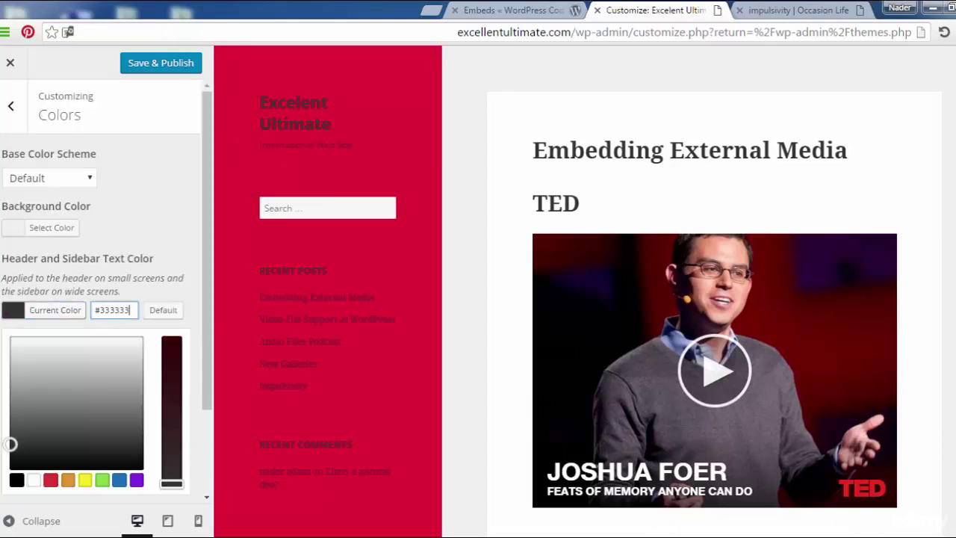
pyautogui.moveTo(115, 352)
pyautogui.mouseDown()
pyautogui.moveTo(128, 345)
pyautogui.moveTo(115, 342)
pyautogui.mouseUp()
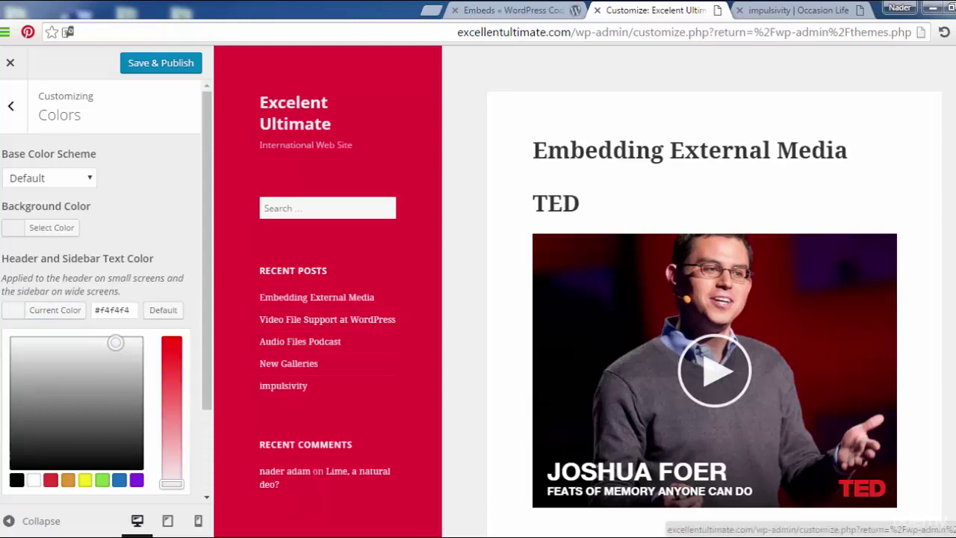
pyautogui.press('Escape')
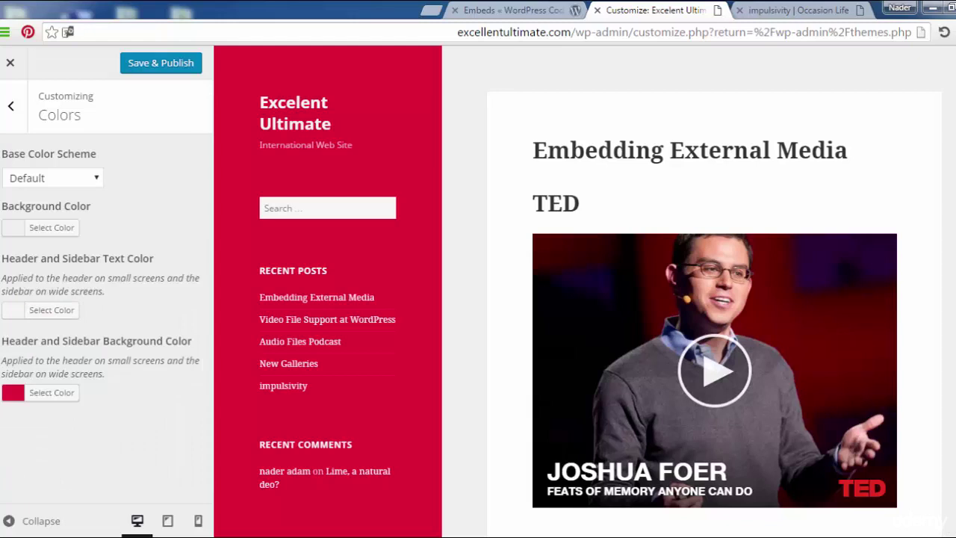
# Set the page background color to the near-black #0a0a0a and publish the color changes.
pyautogui.click(40, 227)
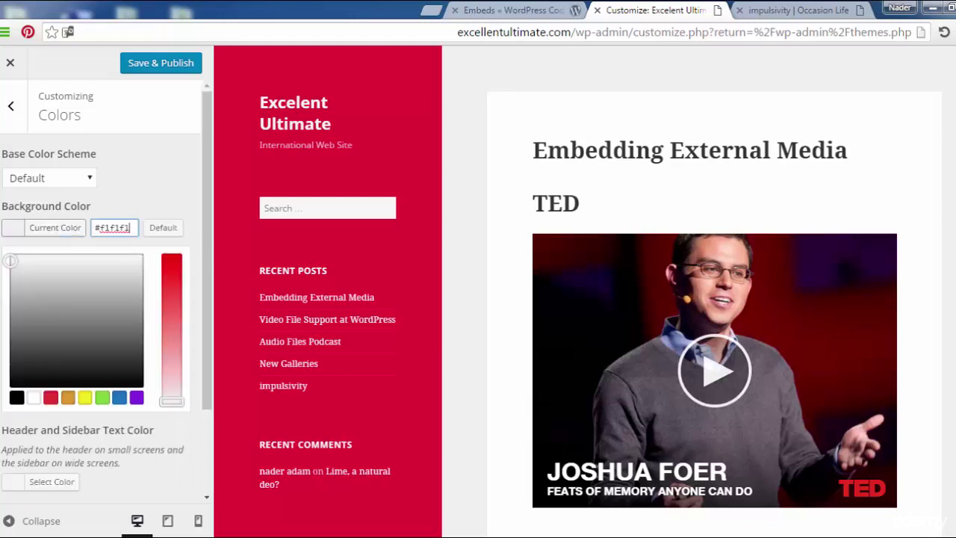
pyautogui.click(115, 285)
pyautogui.moveTo(114, 286); pyautogui.dragTo(69, 381)
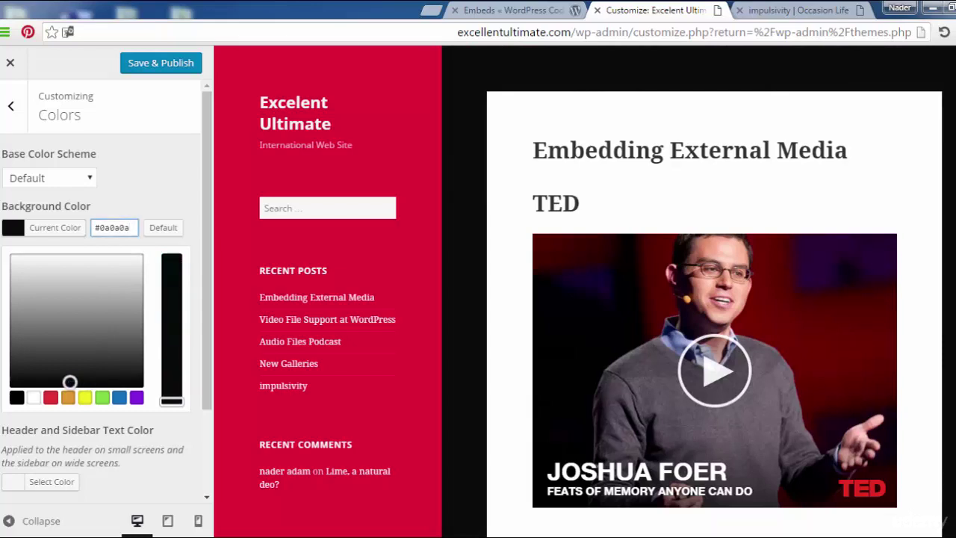
pyautogui.press('Escape')
pyautogui.click(160, 63)
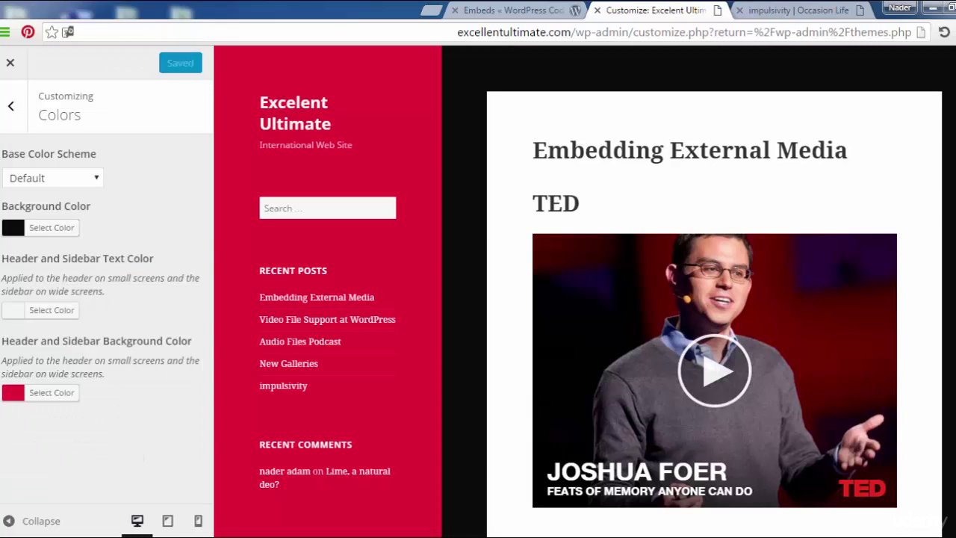
pyautogui.press('Escape')
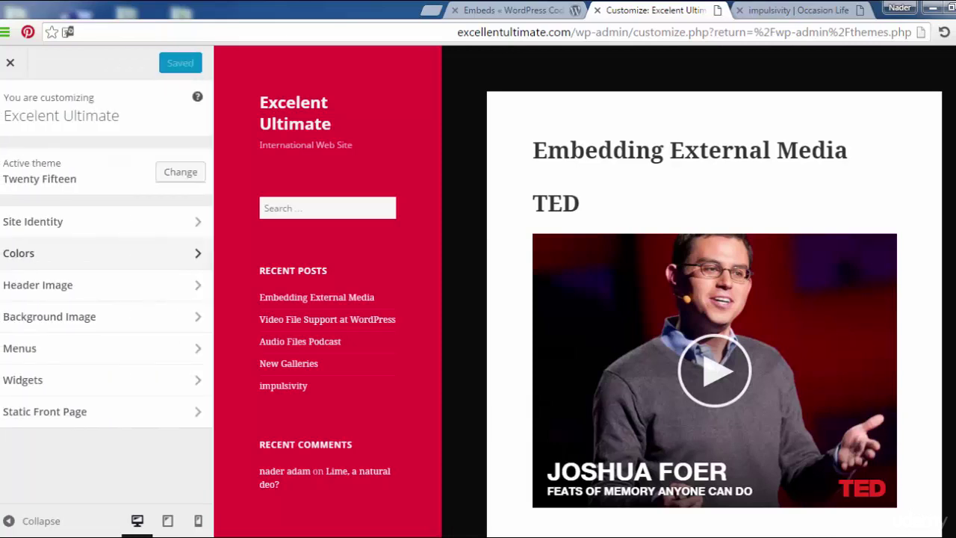
# Look at the Header Image settings, then open the Background Image settings.
pyautogui.click(102, 285)
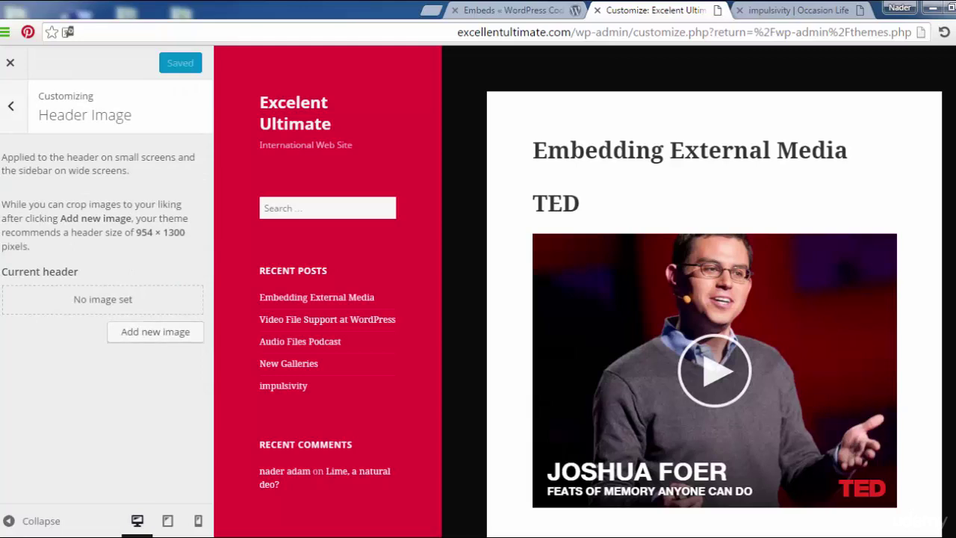
pyautogui.press('Escape')
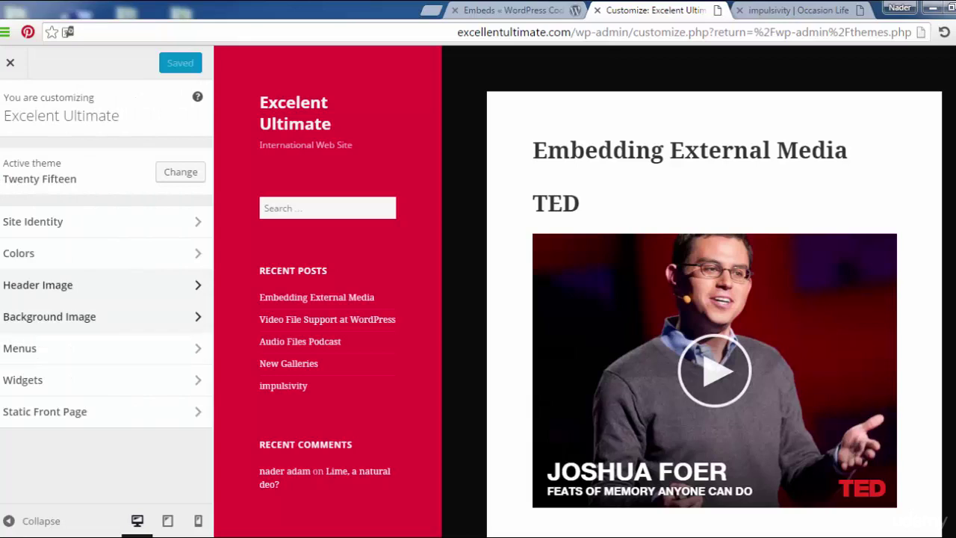
pyautogui.click(103, 316)
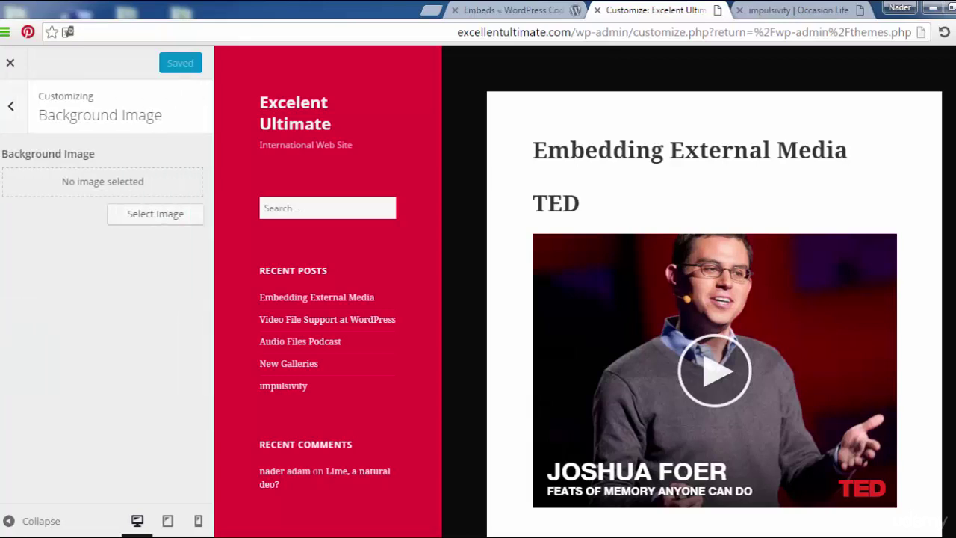
# Look at the Menus settings, then open the sidebar's Widget Area in the Widgets settings.
pyautogui.press('Escape')
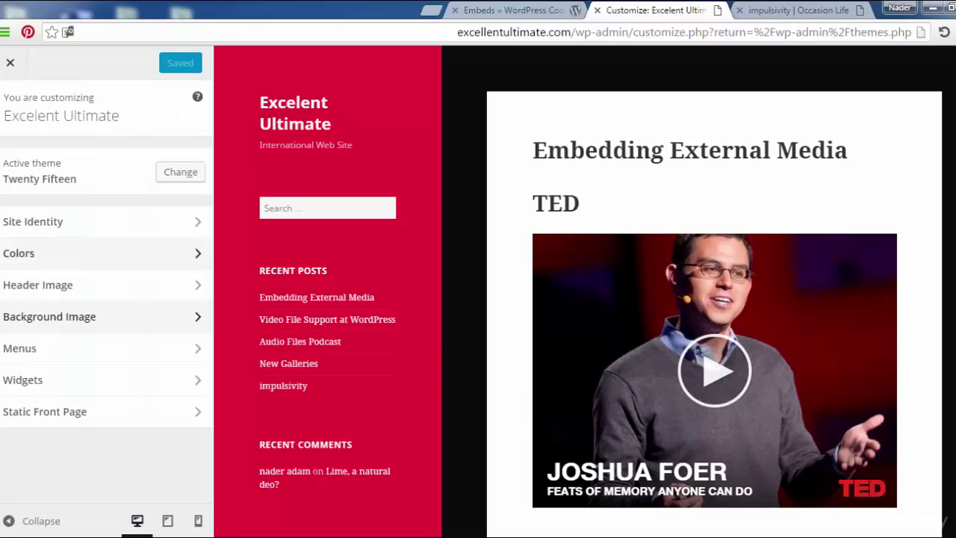
pyautogui.click(102, 348)
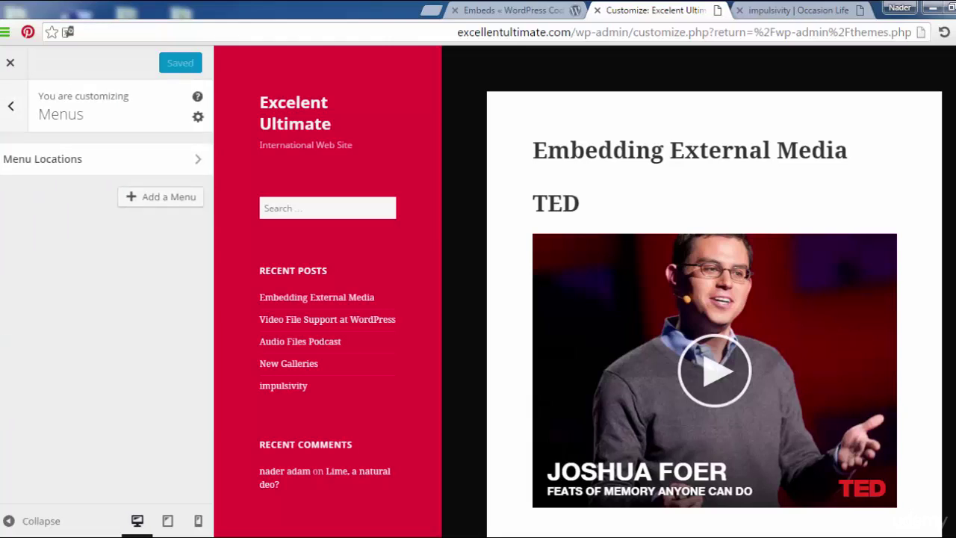
pyautogui.press('Escape')
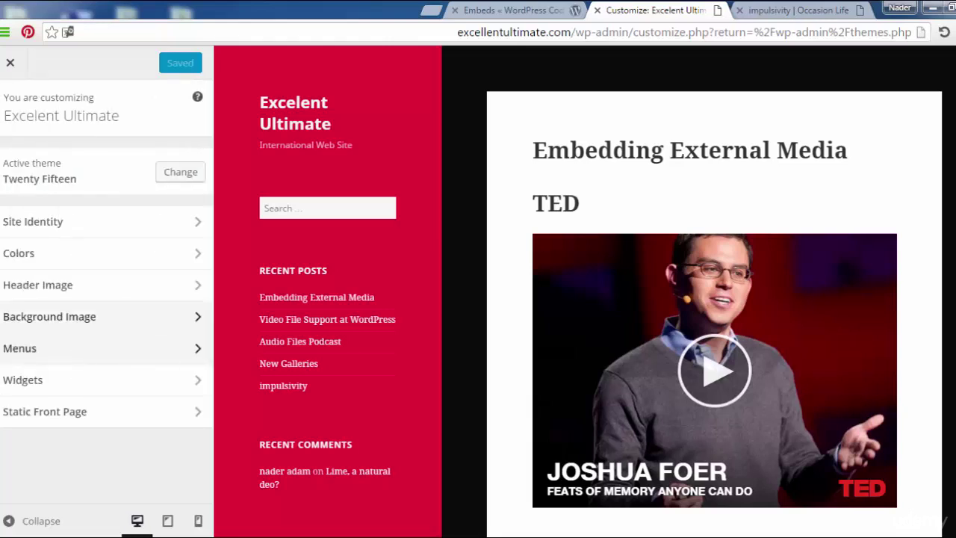
pyautogui.click(23, 380)
pyautogui.click(101, 158)
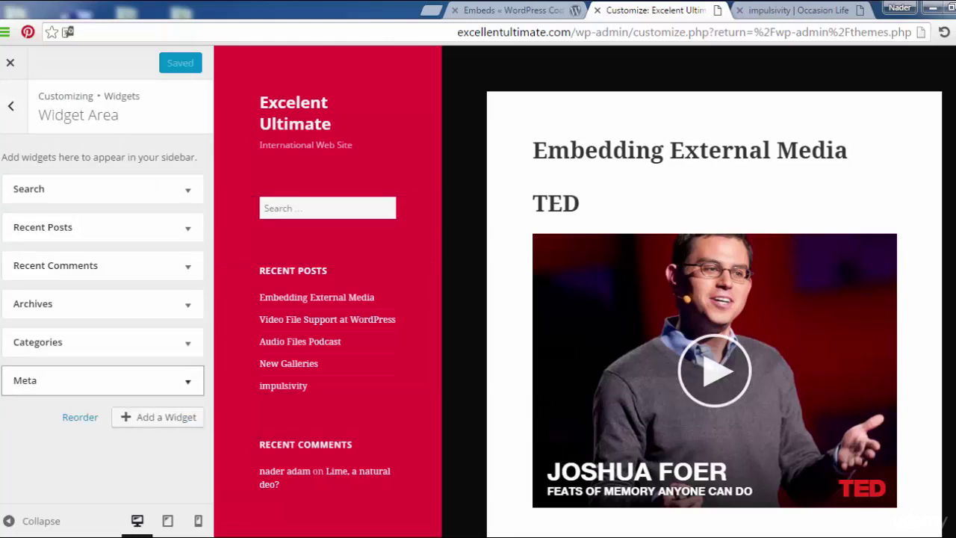
pyautogui.click(158, 417)
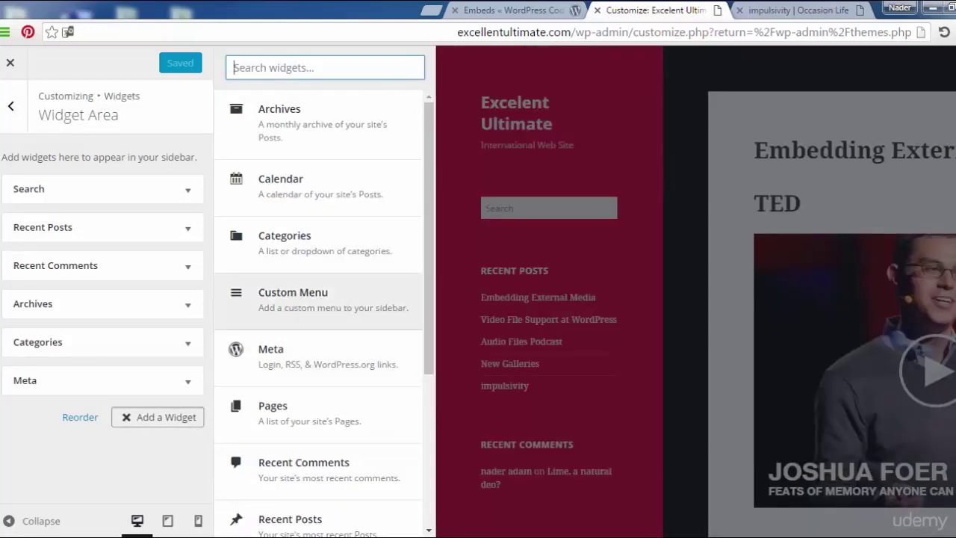
pyautogui.click(299, 357)
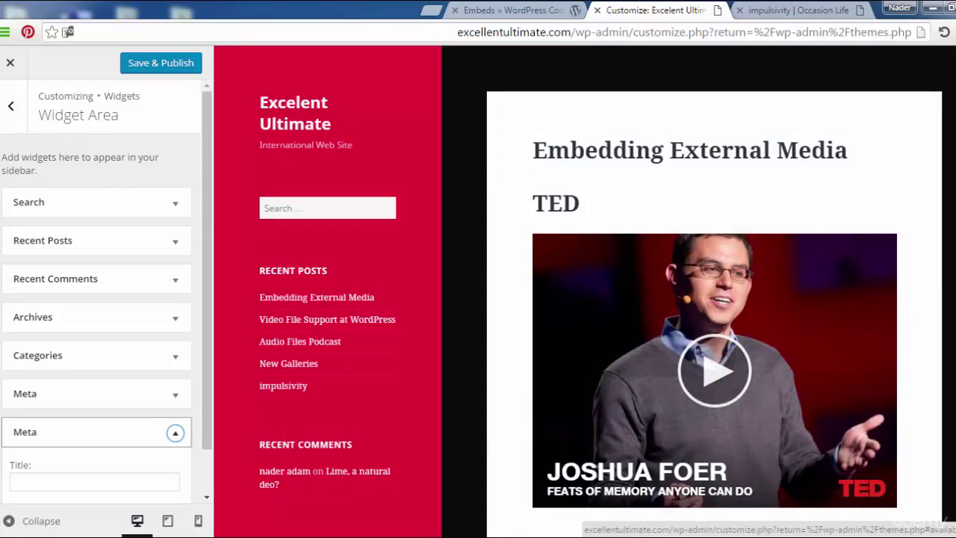
pyautogui.click(175, 433)
pyautogui.click(175, 432)
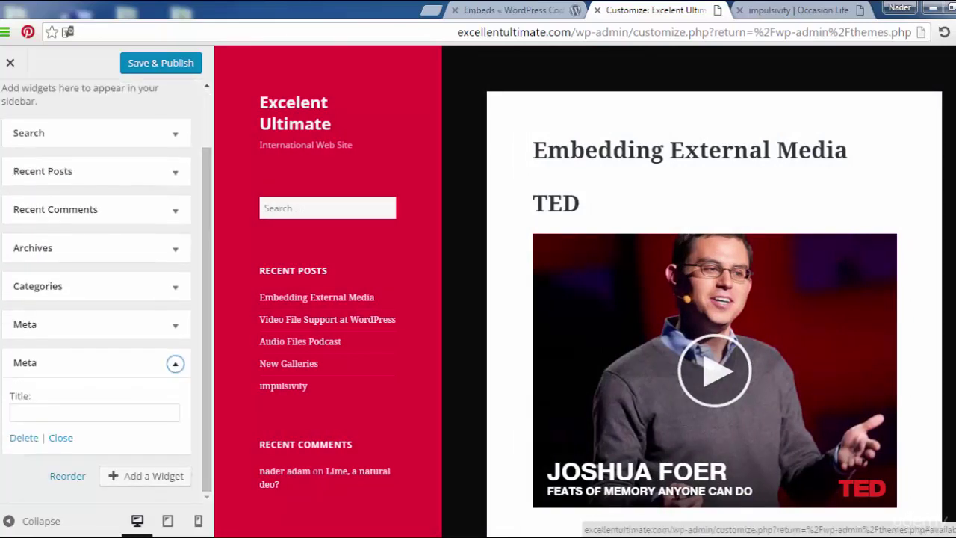
pyautogui.click(23, 438)
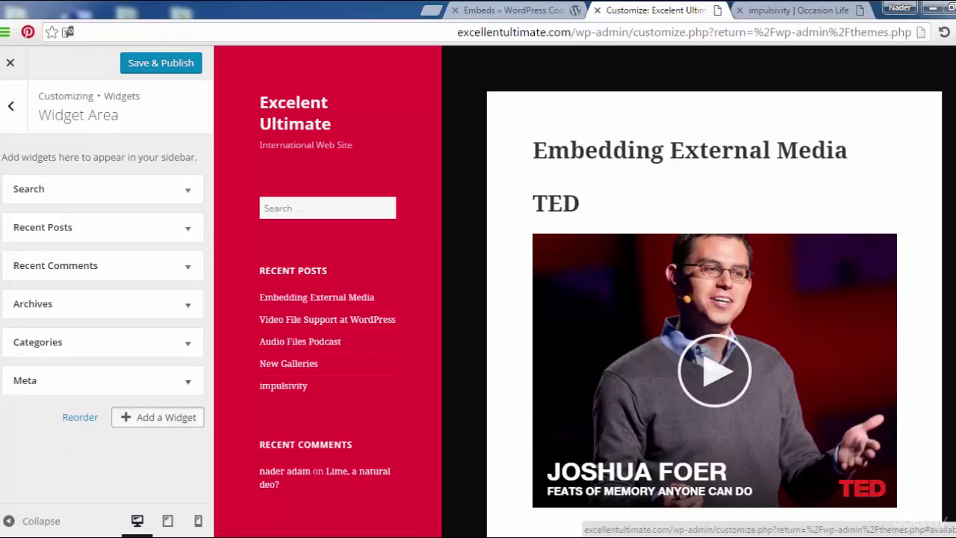
# Add a Tag Cloud widget to the sidebar's widget area.
pyautogui.click(158, 416)
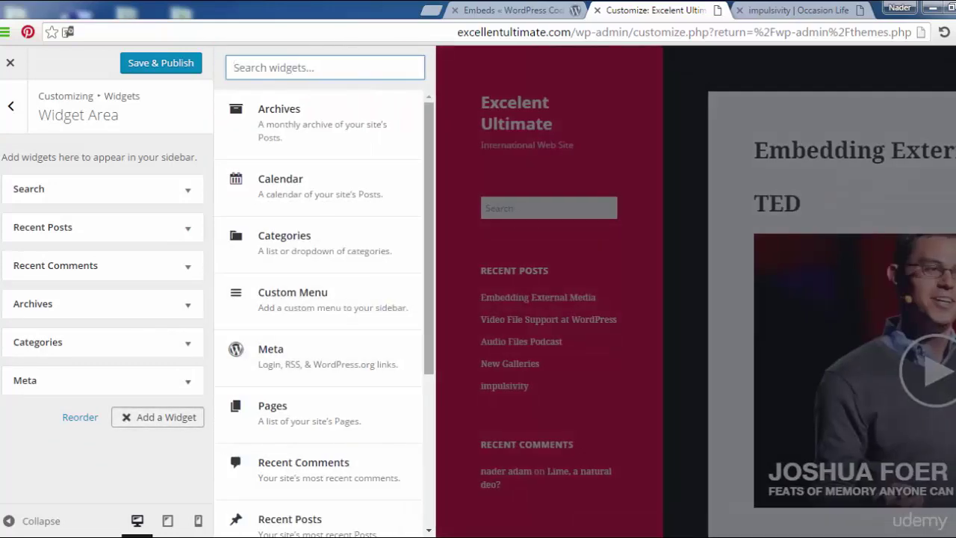
pyautogui.scroll(-4, 325, 314)
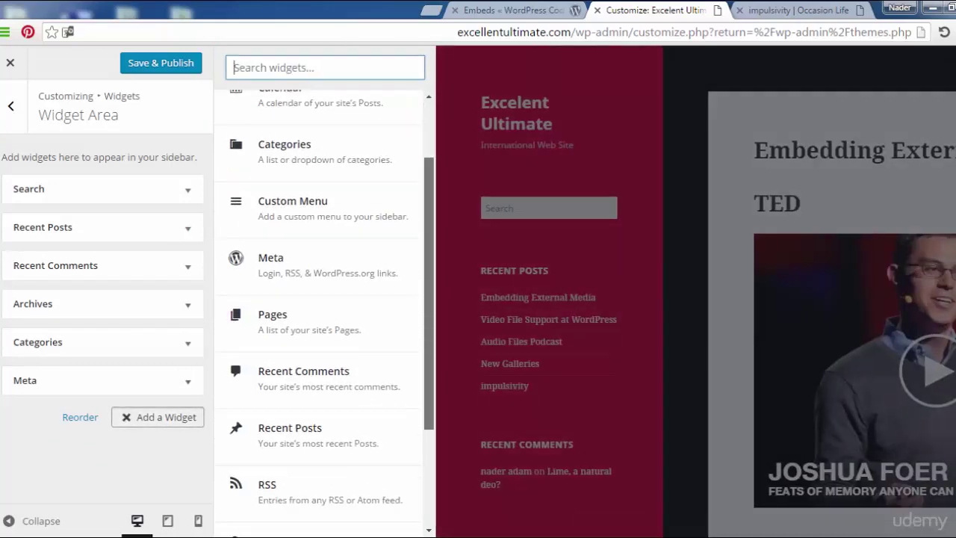
pyautogui.scroll(-2, 325, 314)
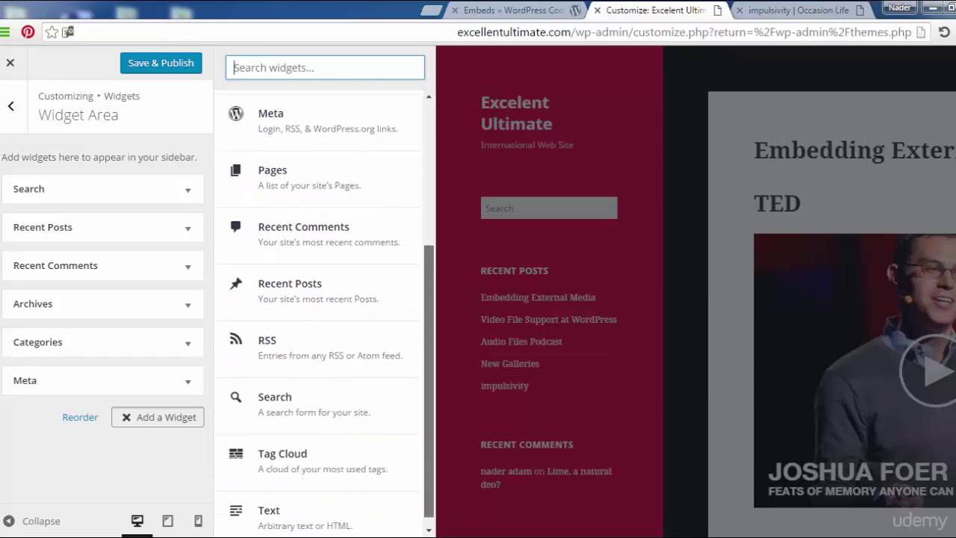
pyautogui.scroll(-1, 325, 314)
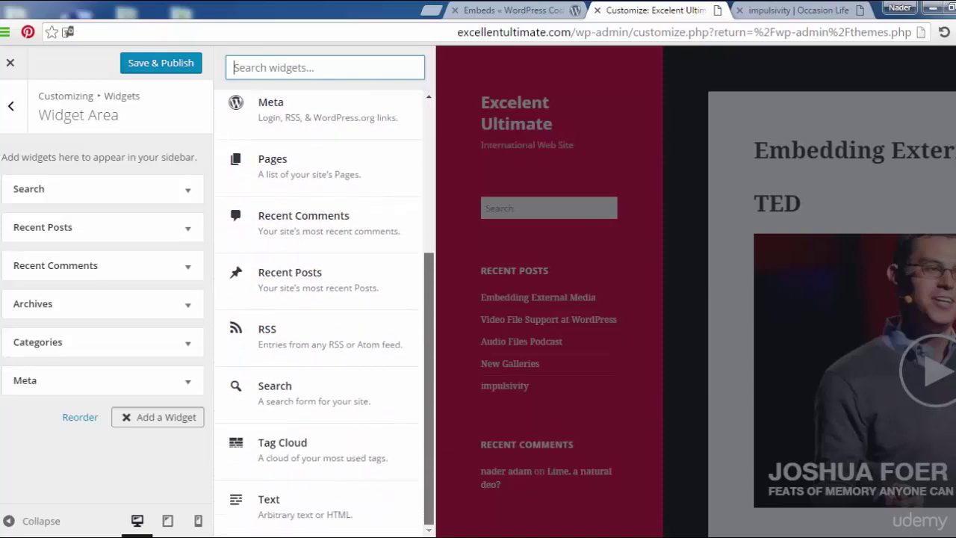
pyautogui.click(299, 448)
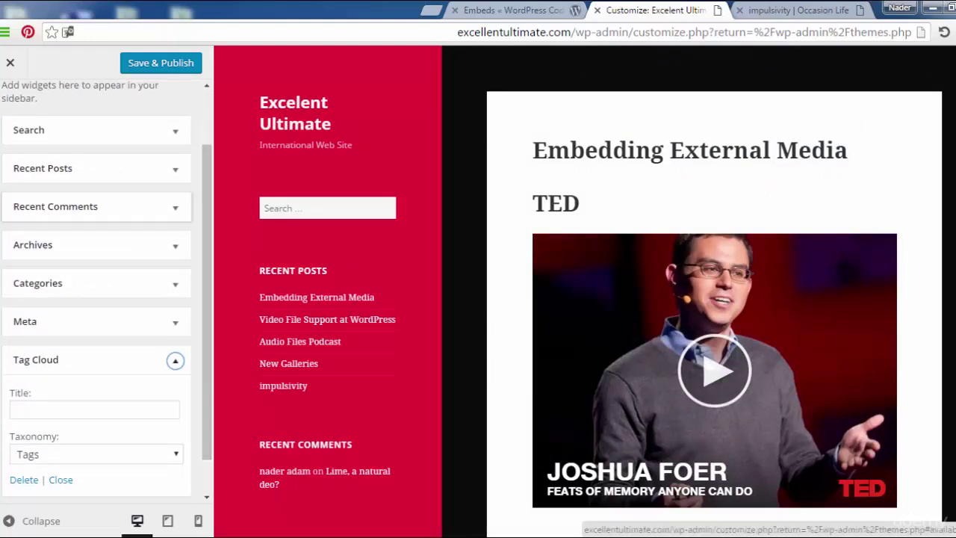
# Title the Tag Cloud widget "Tags", keep Tags as its taxonomy, and publish the change.
pyautogui.moveTo(207, 301); pyautogui.dragTo(207, 335)
pyautogui.click(96, 411)
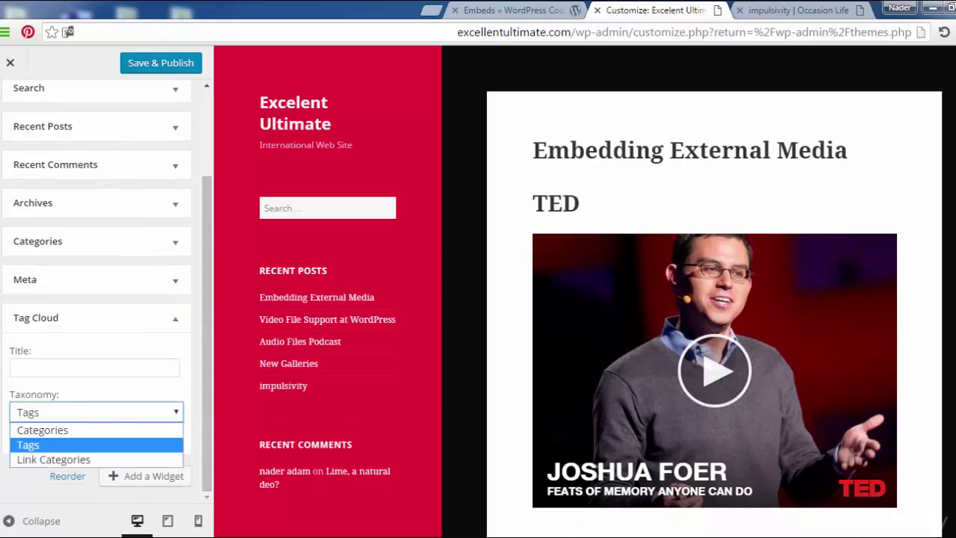
pyautogui.press('Escape')
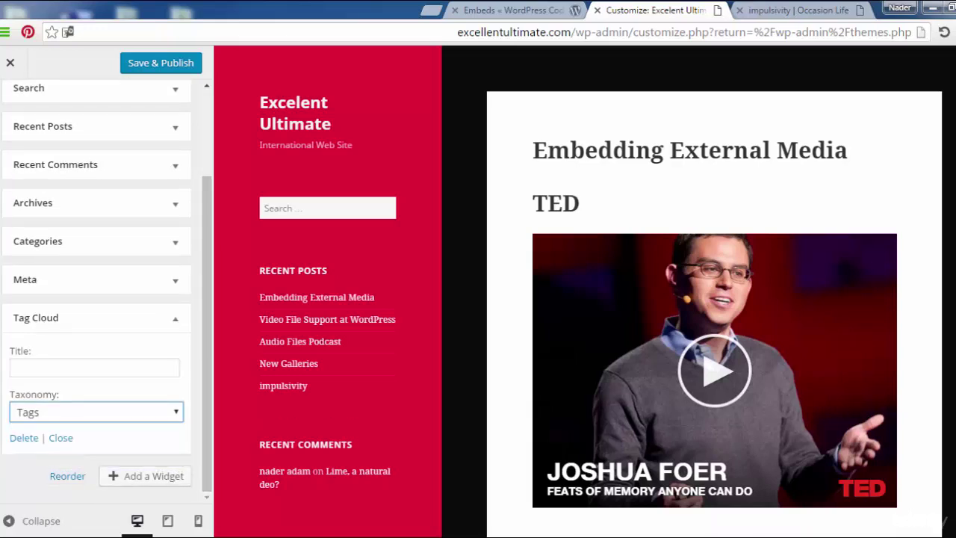
pyautogui.click(94, 366)
pyautogui.write('Taqgs')
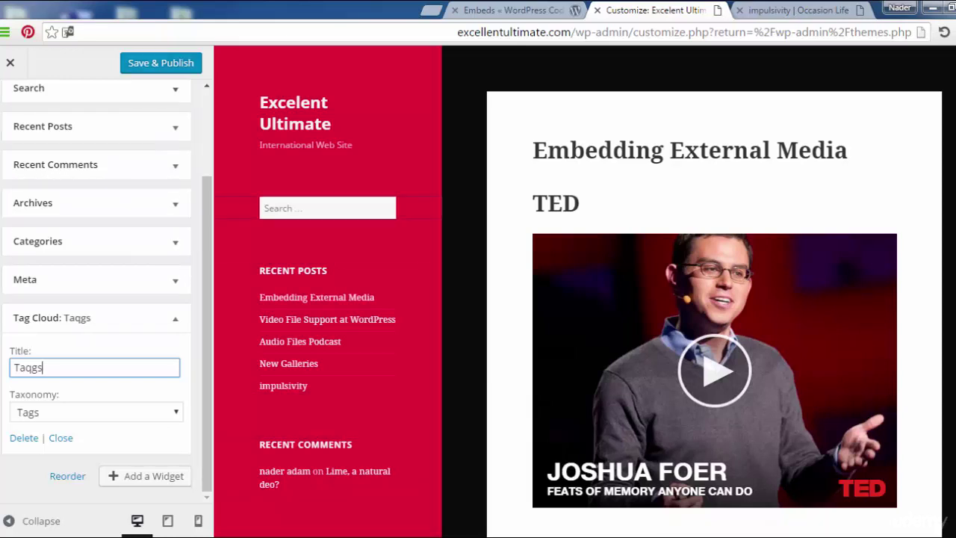
pyautogui.click(160, 62)
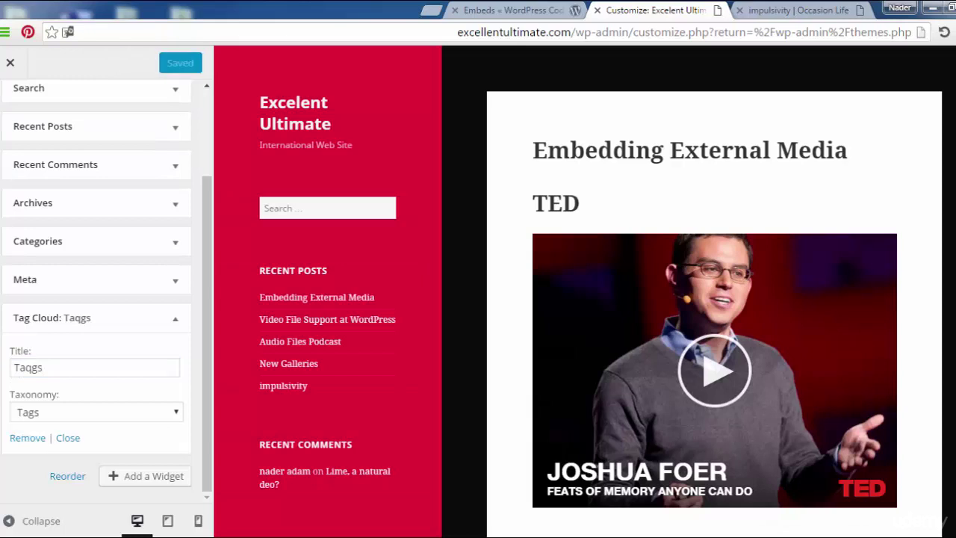
pyautogui.click(37, 367)
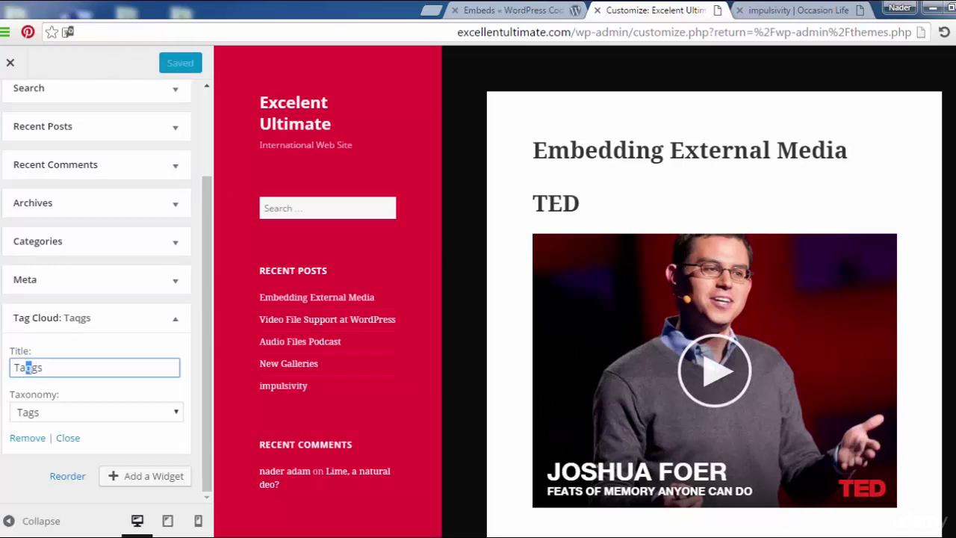
pyautogui.press('BackSpace')
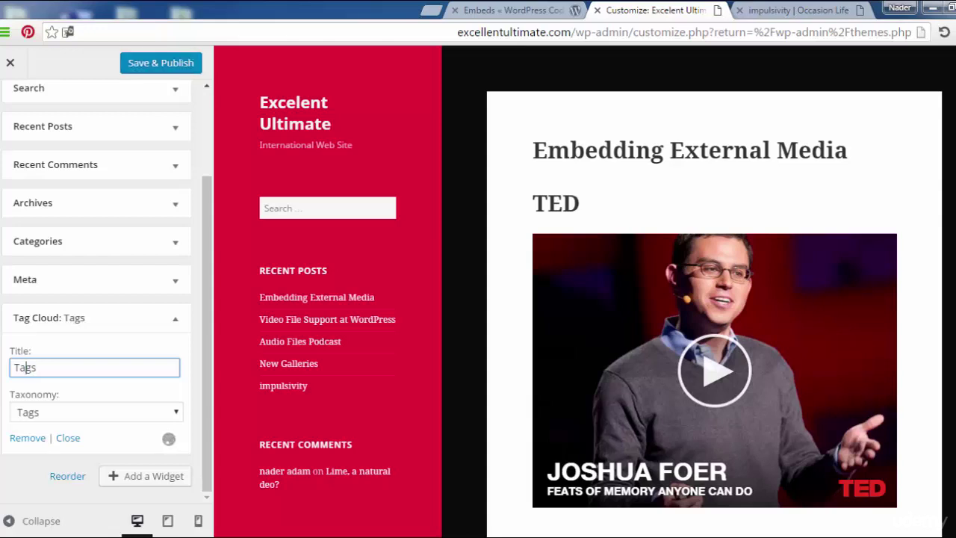
pyautogui.click(160, 63)
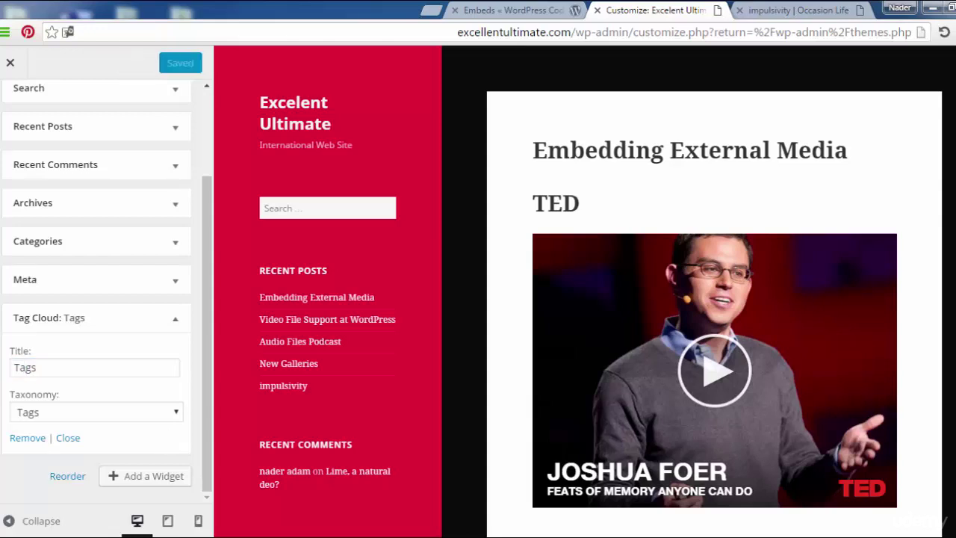
# Close the theme customizer and visit the live site to examine the new colors and the sidebar's tag cloud.
pyautogui.click(10, 63)
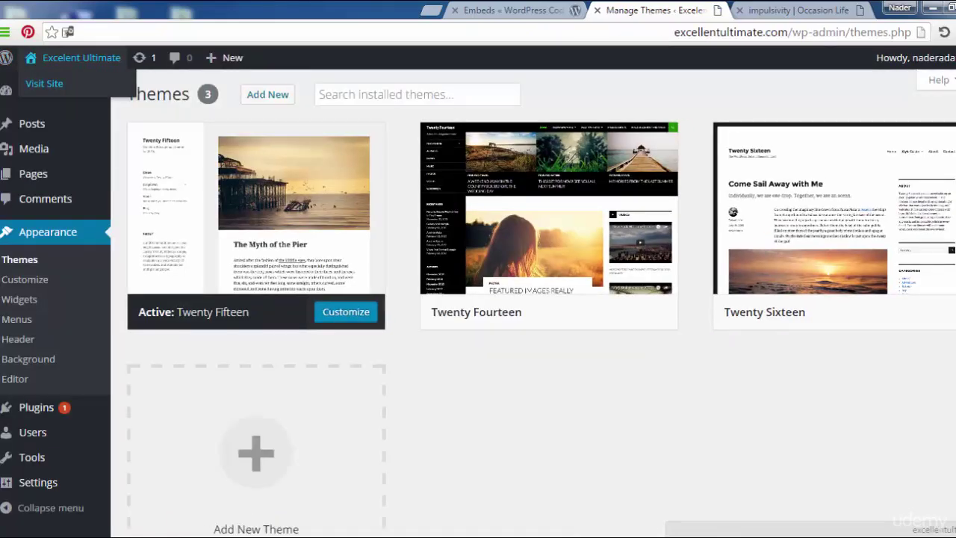
pyautogui.click(44, 83)
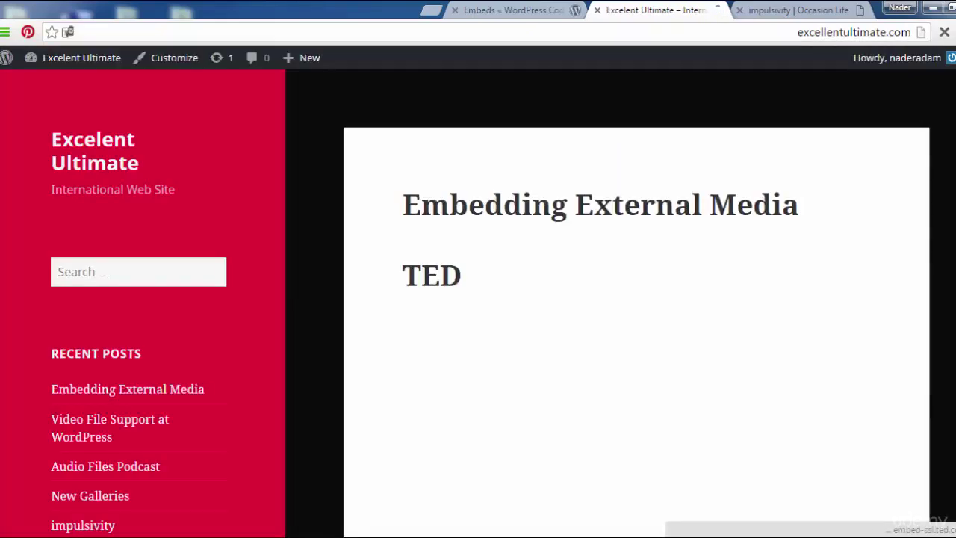
pyautogui.scroll(-20, 635, 299)
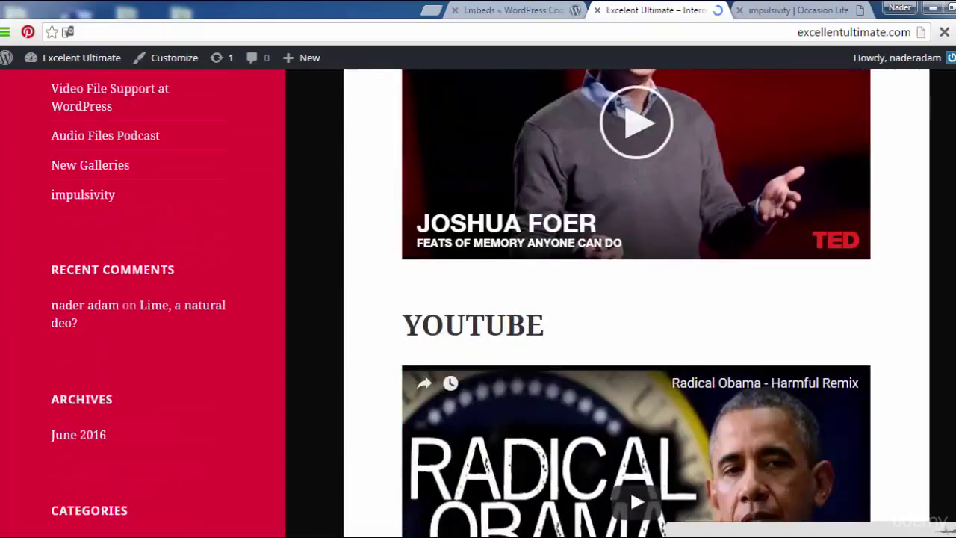
pyautogui.scroll(-20, 635, 299)
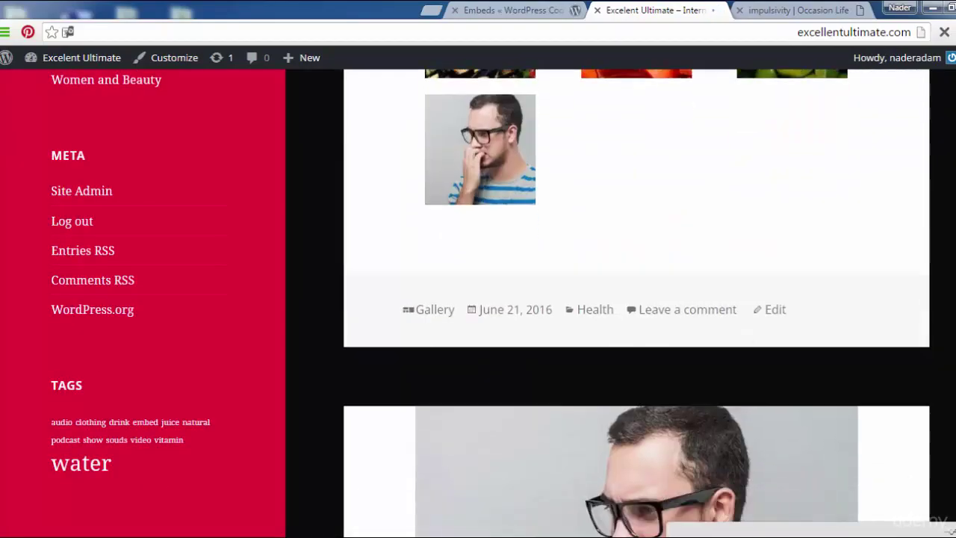
pyautogui.scroll(-20, 635, 299)
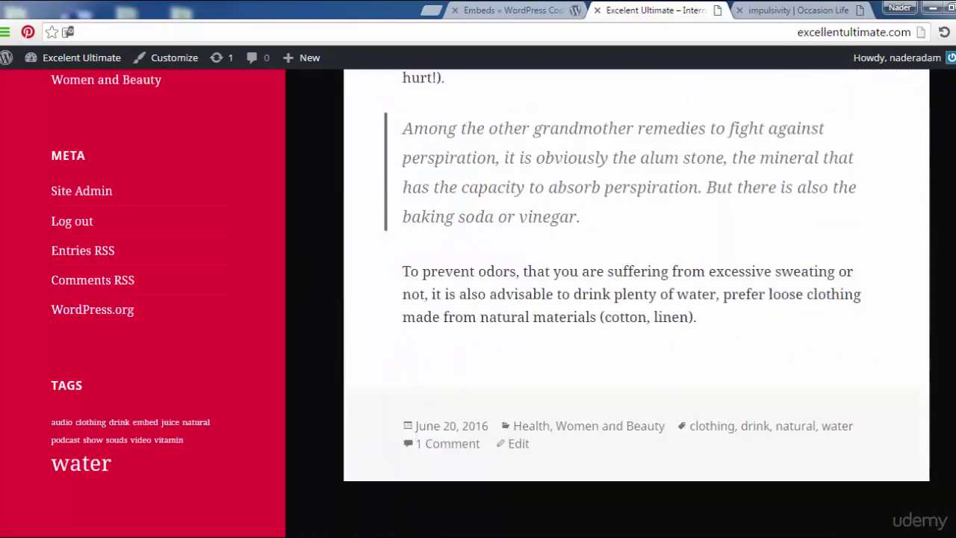
pyautogui.scroll(20, 635, 299)
pyautogui.scroll(20, 635, 299)
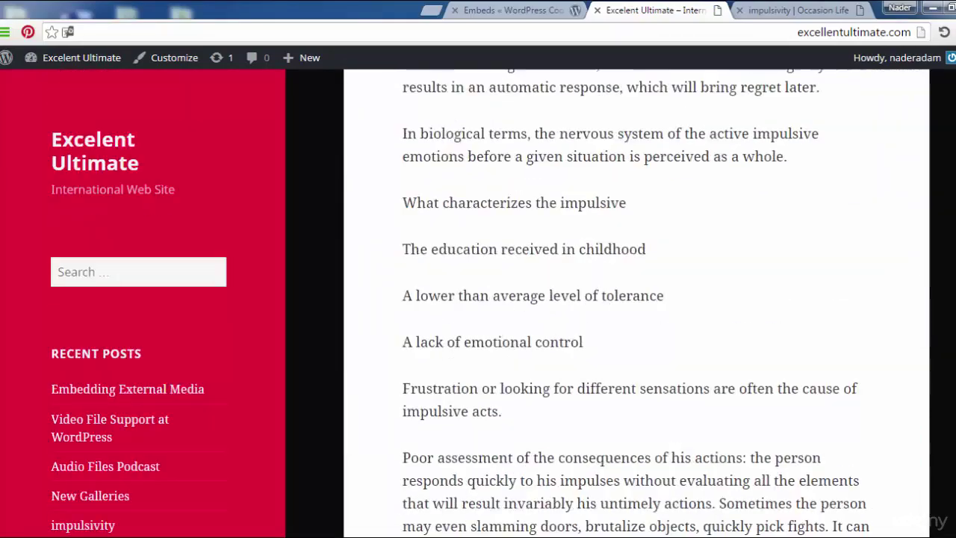
pyautogui.scroll(15, 635, 299)
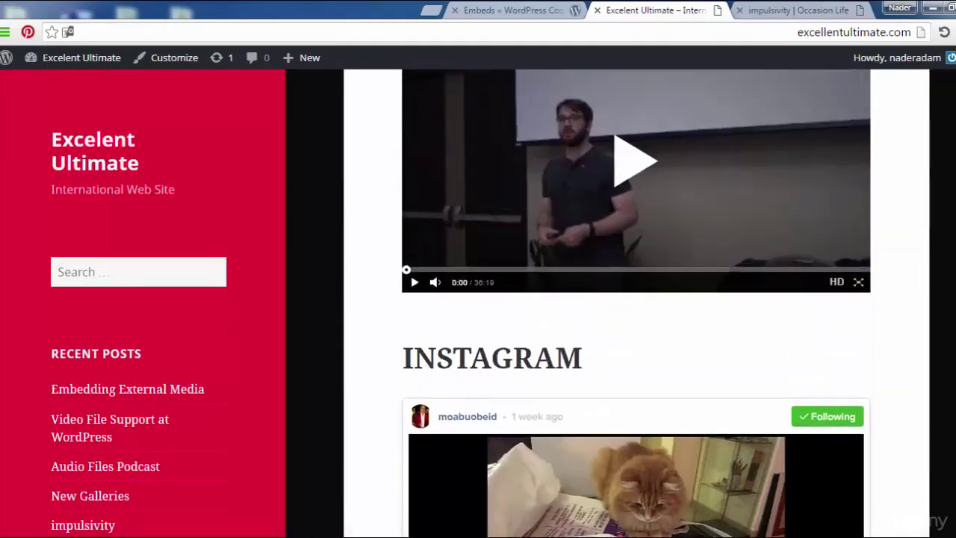
pyautogui.scroll(3, 635, 299)
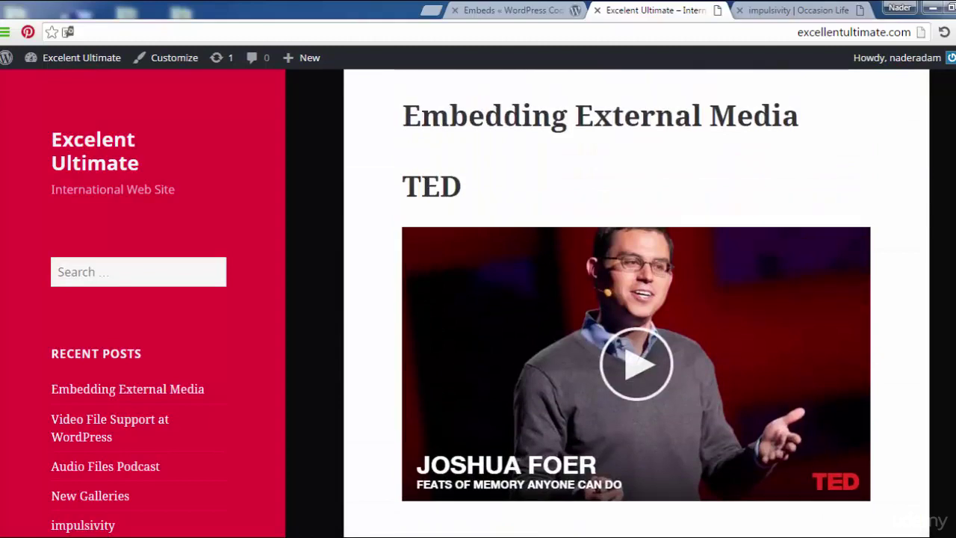